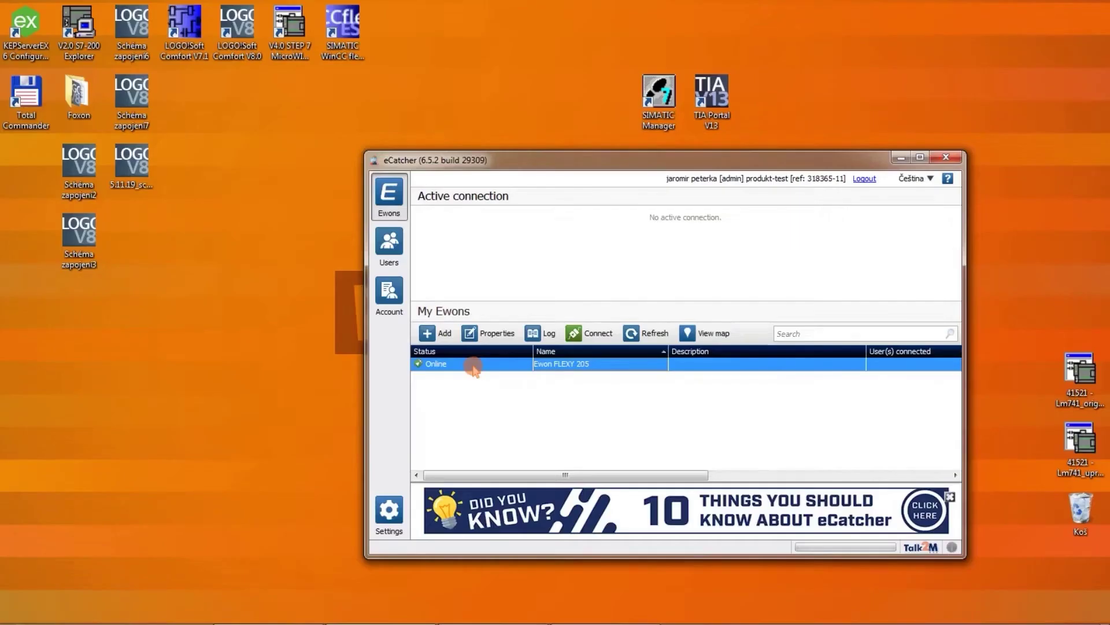
Step: Copy 192.168.4.49 from the Adaptér ACCON line in the 'ip' notes, then switch back to eCatcher's Ewon FLEXY 205
click(492, 610)
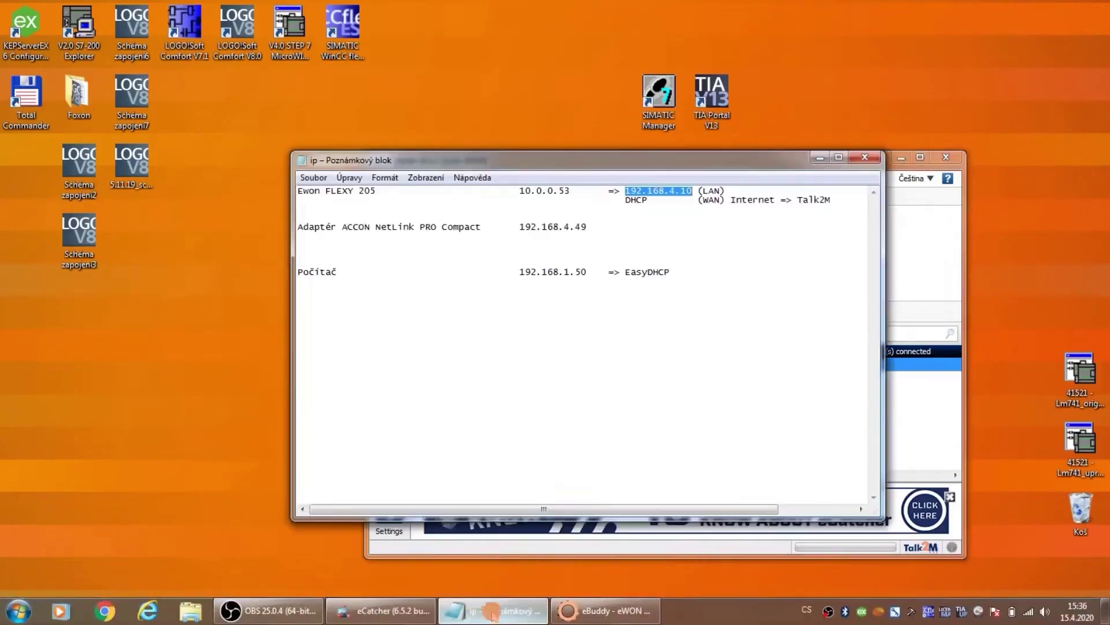
click(625, 203)
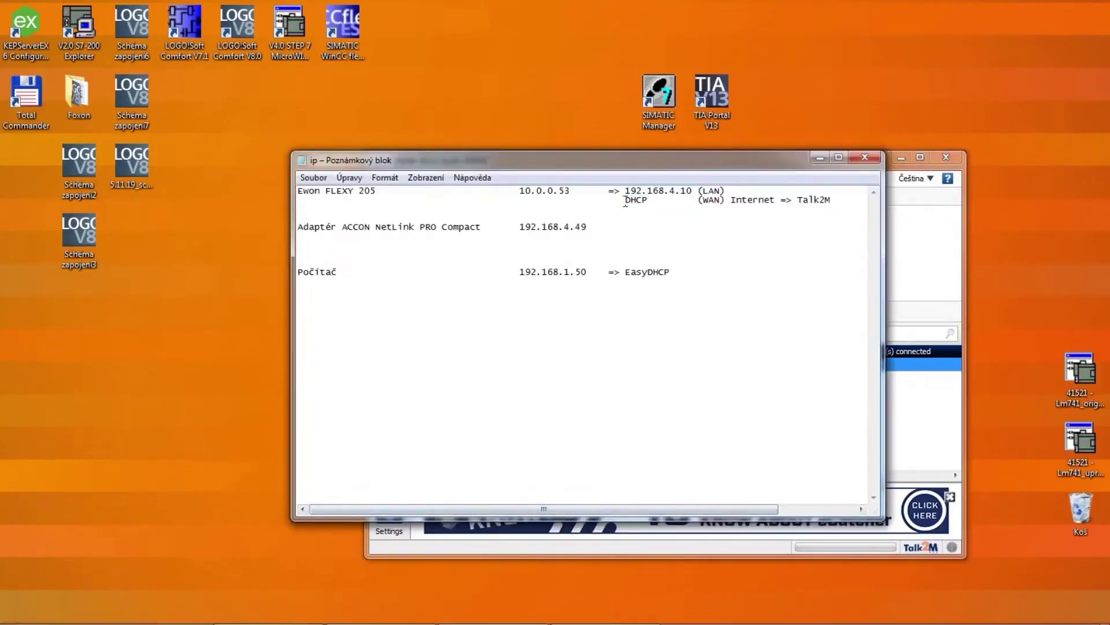
drag(626, 190, 693, 191)
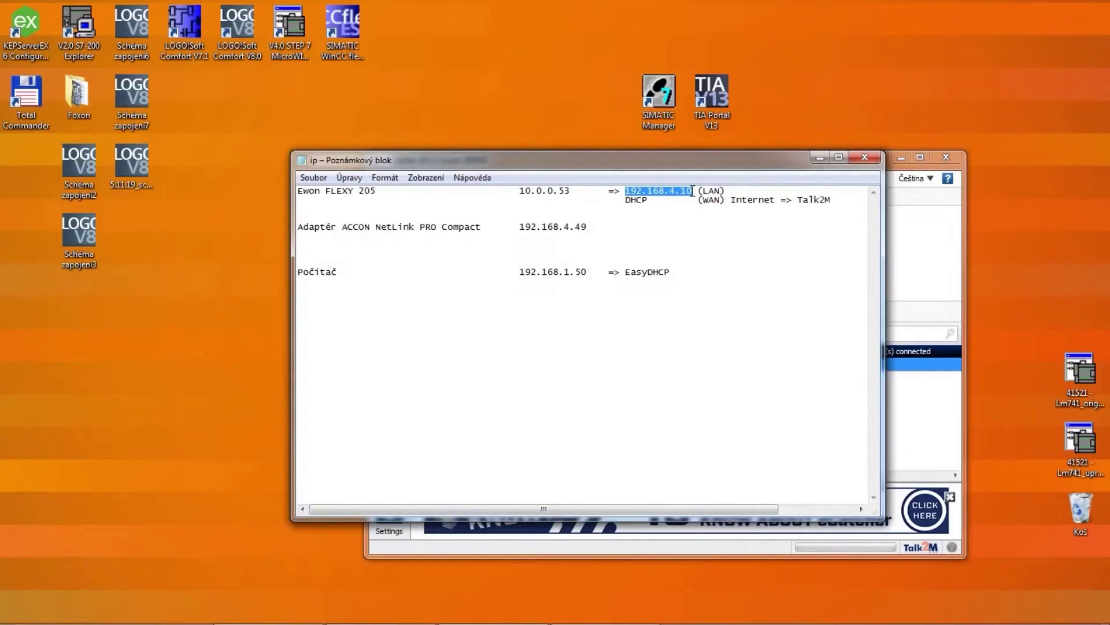
drag(520, 226, 586, 228)
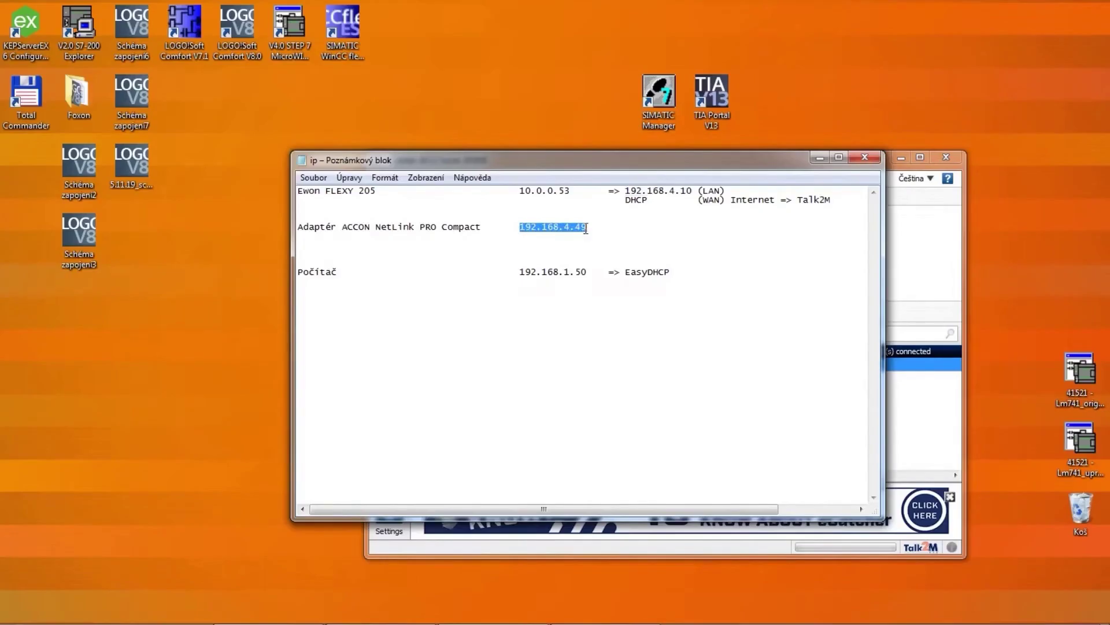
right_click(573, 230)
click(593, 275)
click(902, 228)
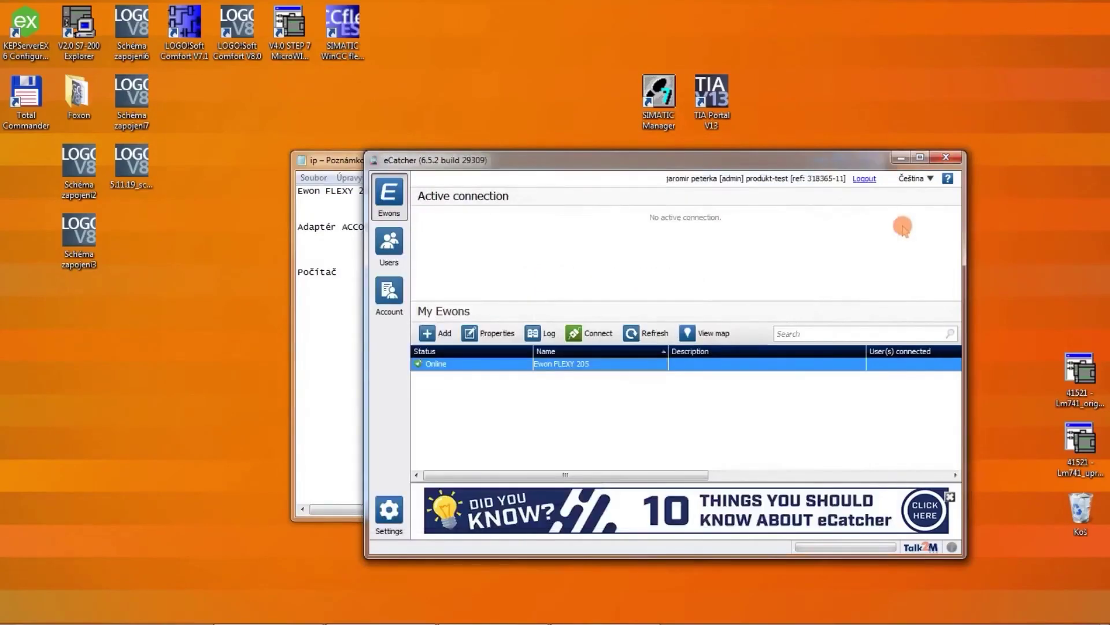
right_click(588, 364)
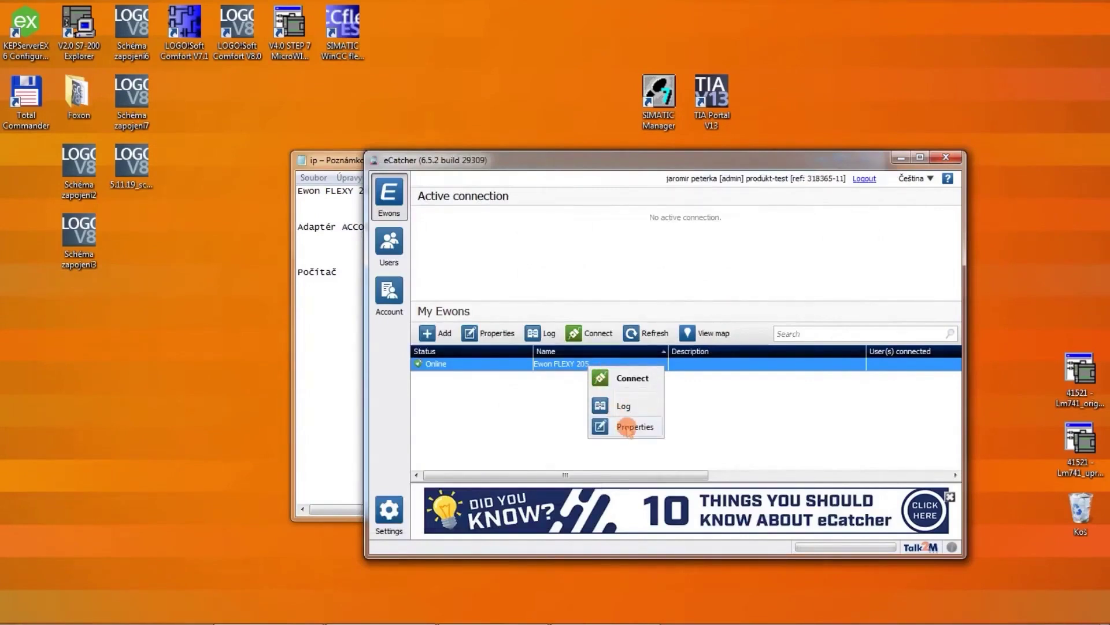
Step: Open Ewon FLEXY 205's properties, enlarge the window, and go to Configure LAN Devices & Firewall
click(629, 426)
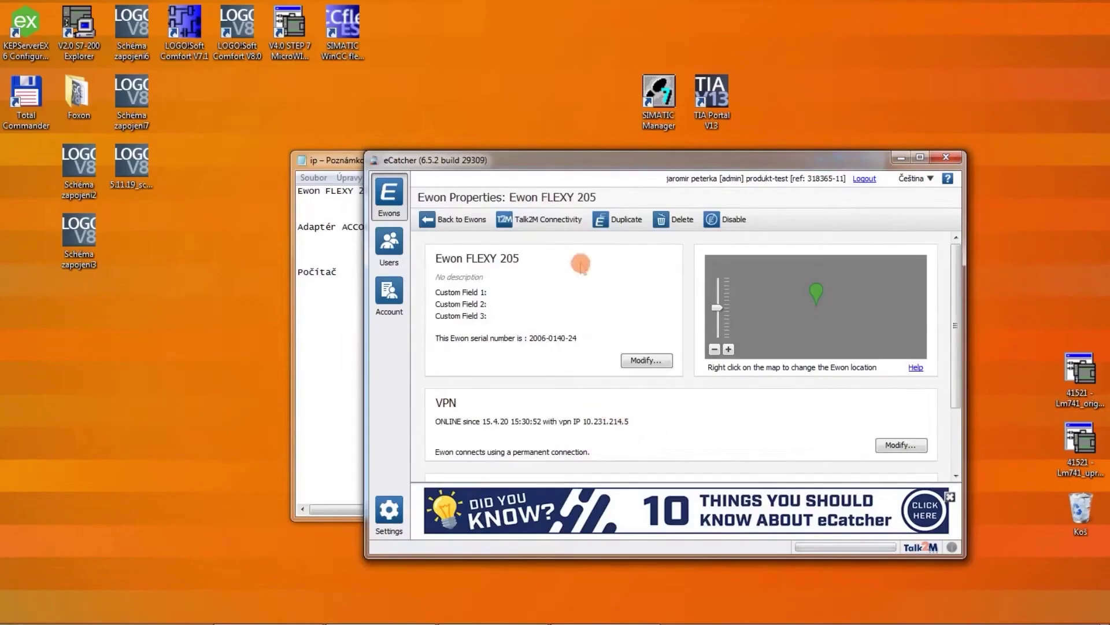
drag(588, 153, 588, 43)
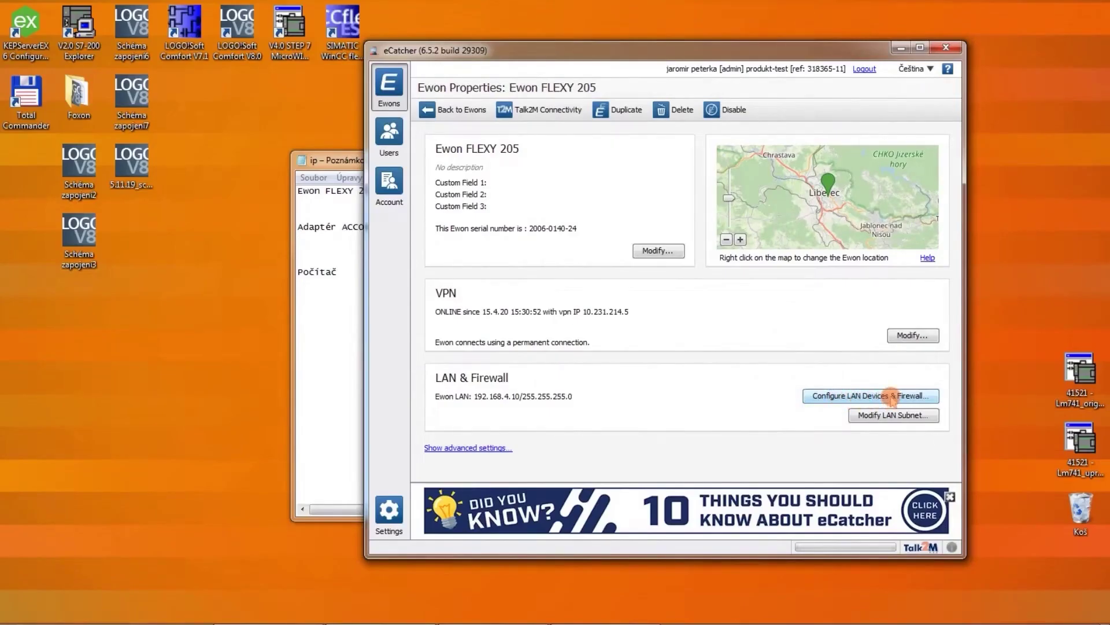
click(892, 397)
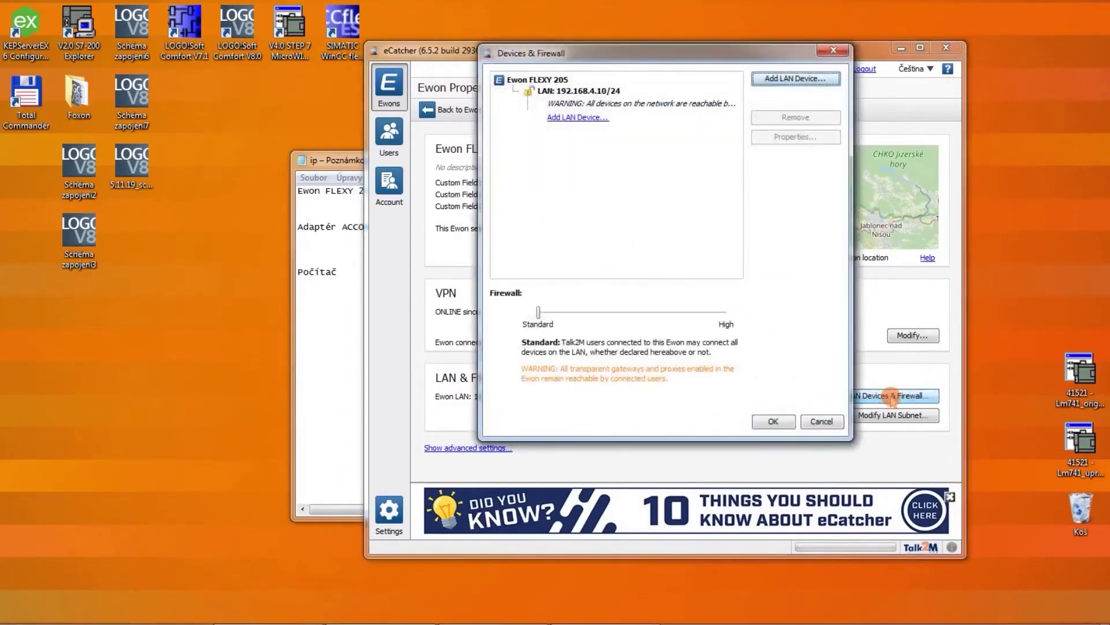
Step: Enter a new LAN device 'ACCON NetLink PRO Compact' with IP 192.168.4.49 and description S7-300
click(787, 79)
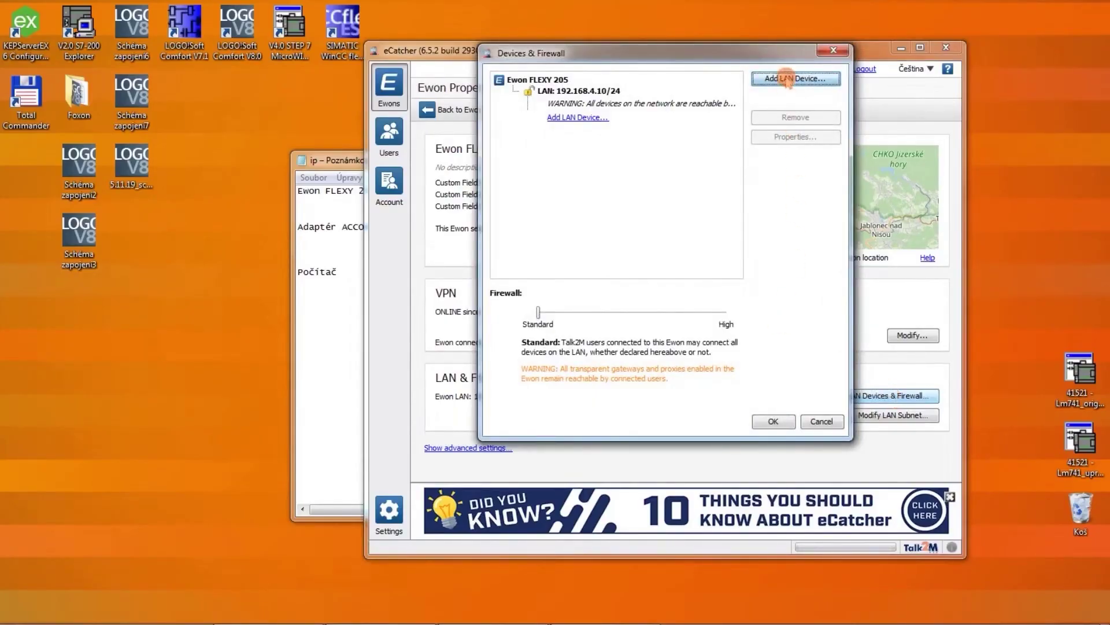
text(A)
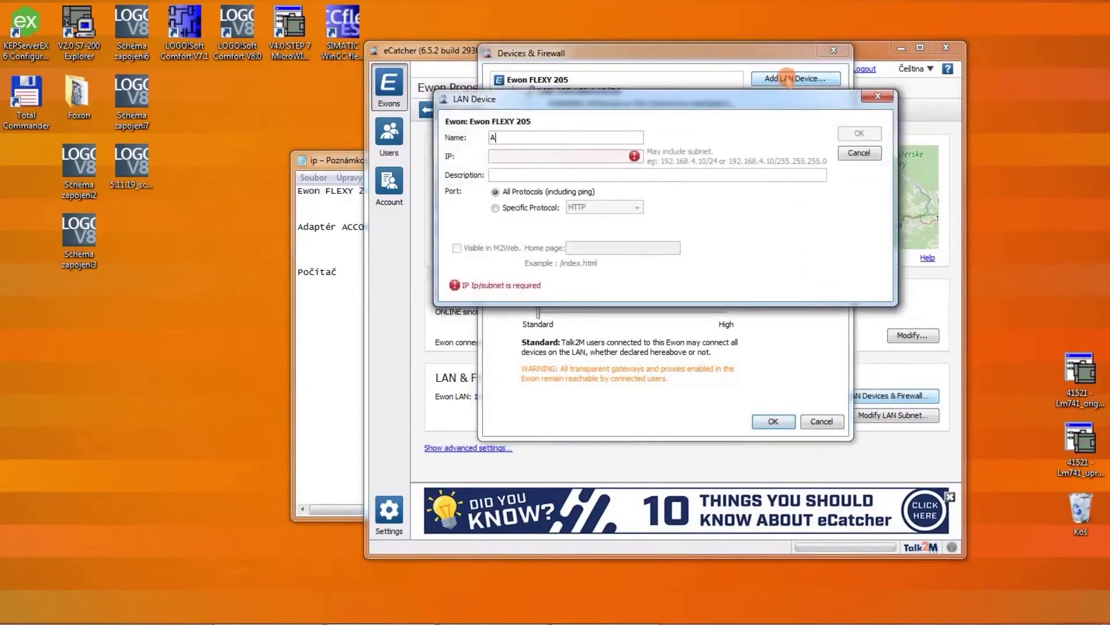
text(CCON NetLink PRO Compact)
click(573, 158)
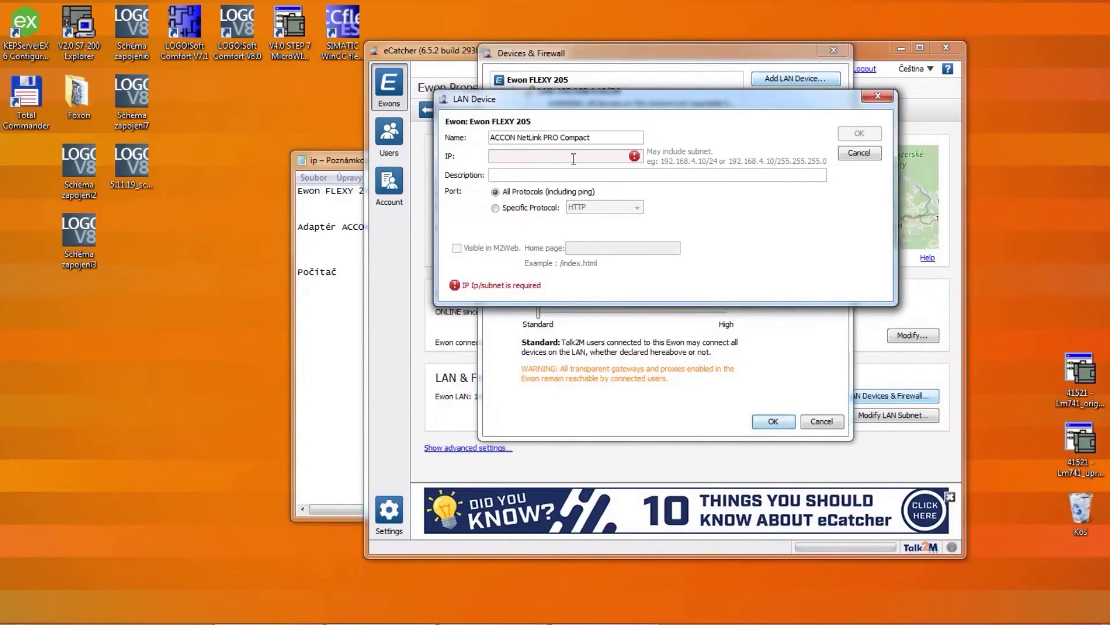
text(192.168.4.49)
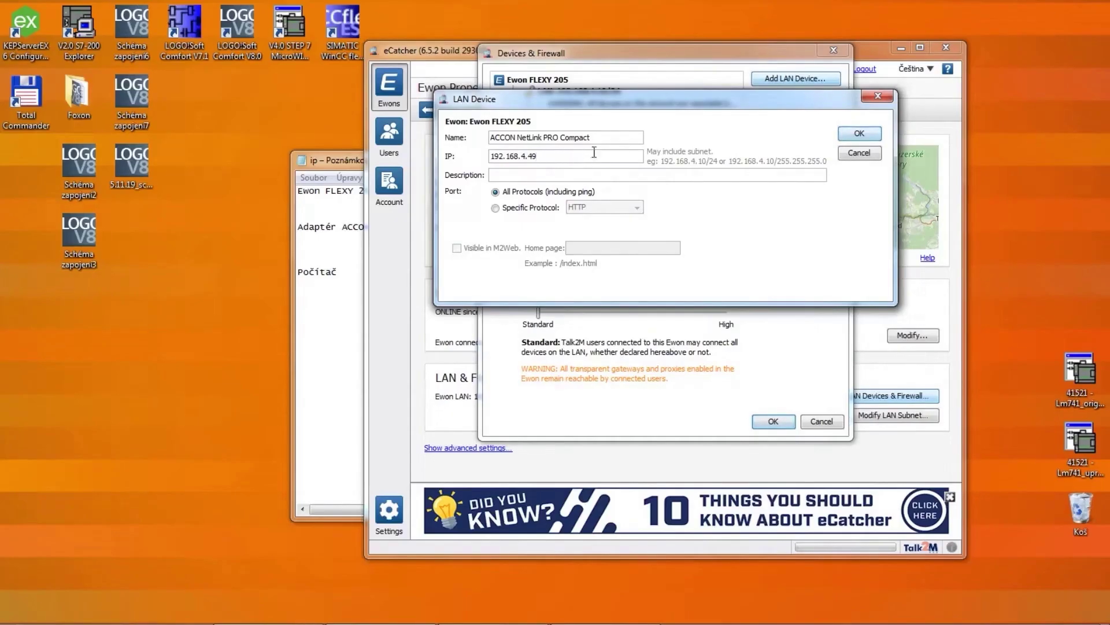
click(601, 176)
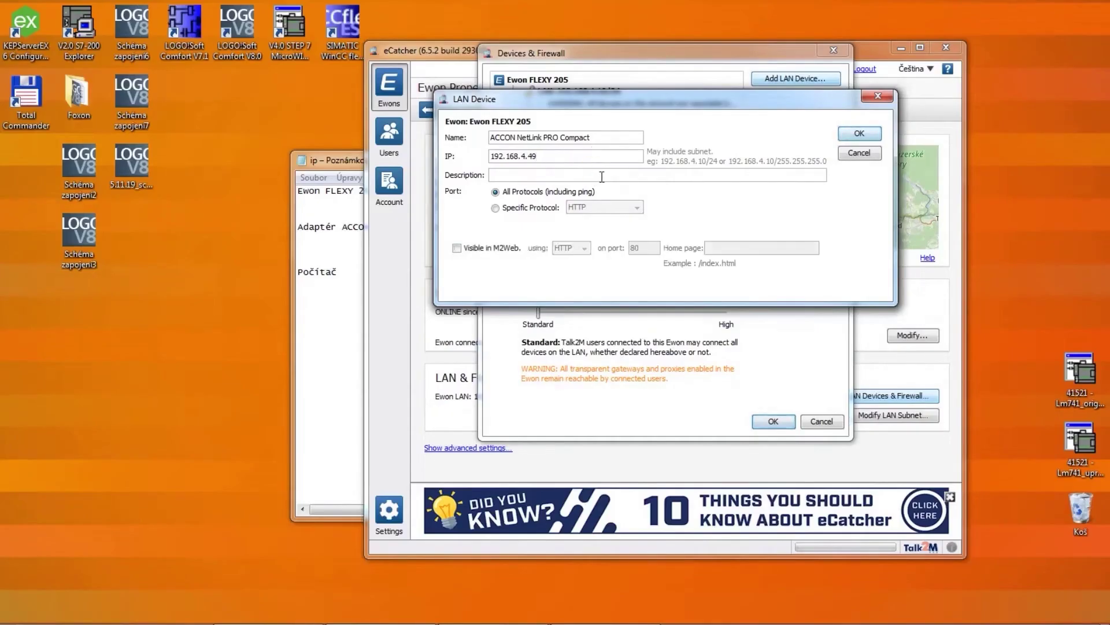
text(S7-300)
Step: Confirm the device, accept the firewall switching to High, and apply the settings
click(860, 134)
click(664, 272)
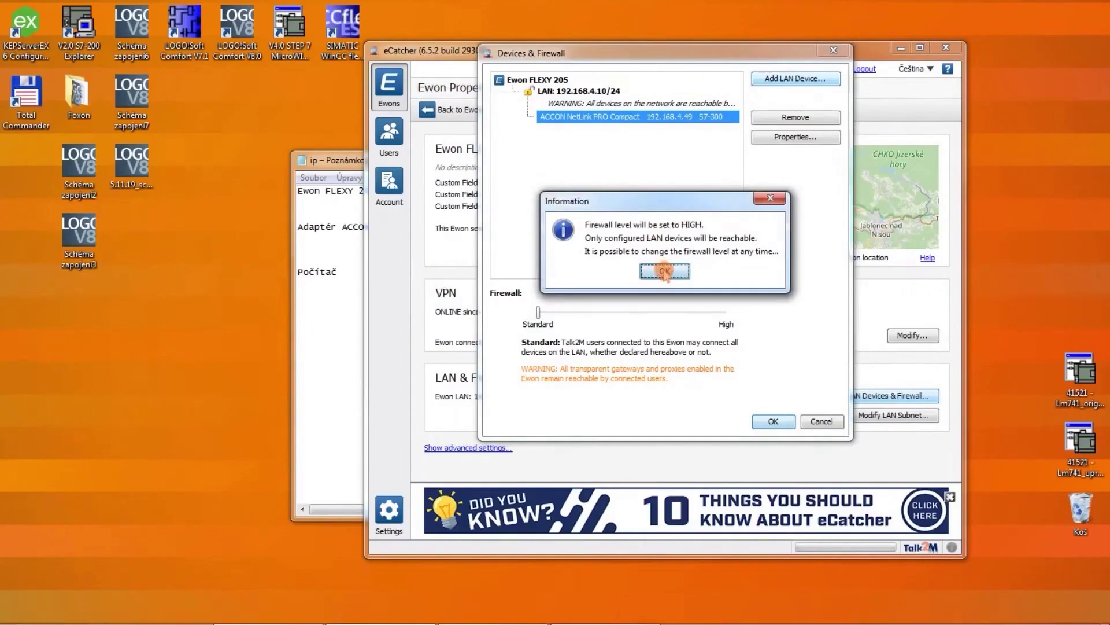
click(773, 421)
click(773, 421)
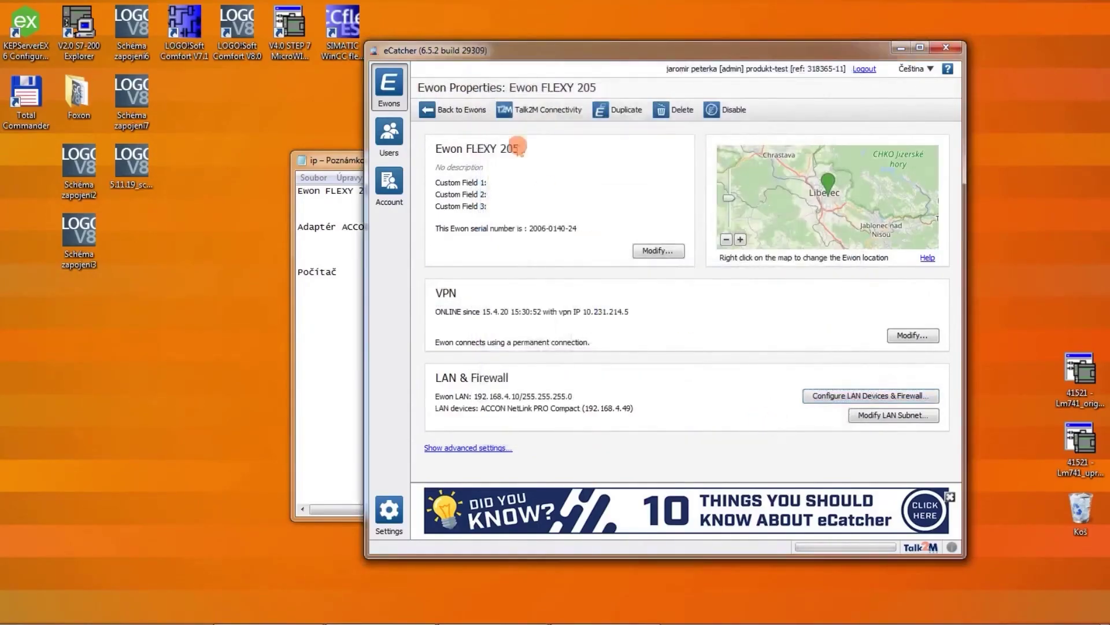
Step: Return to the Ewon list, minimize the IP notes, and connect to Ewon FLEXY 205
click(464, 111)
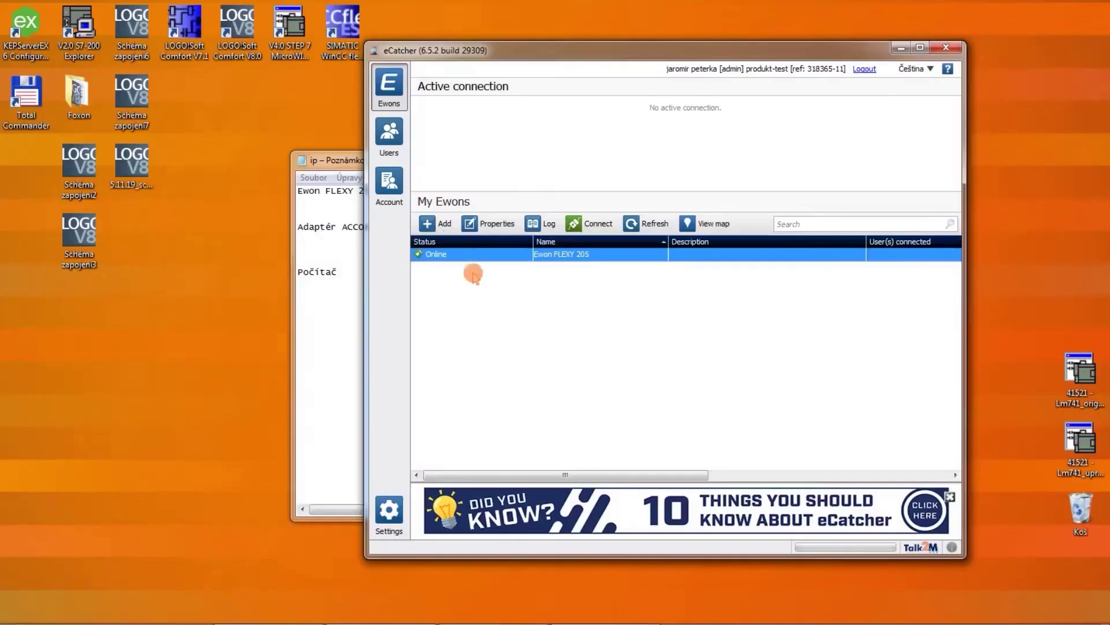
click(345, 161)
click(822, 159)
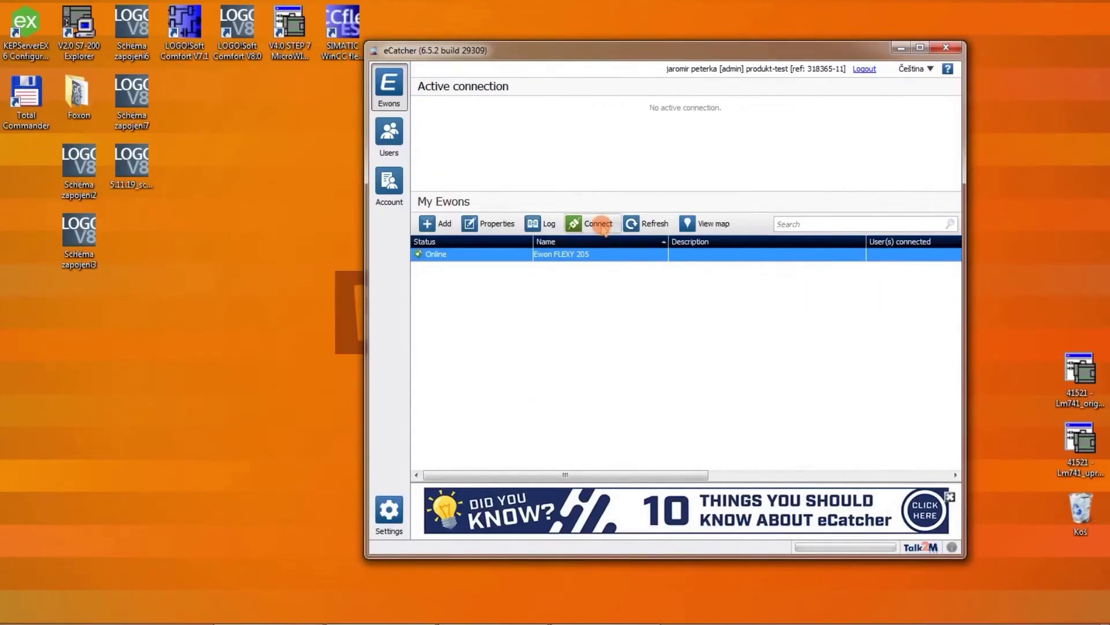
click(603, 229)
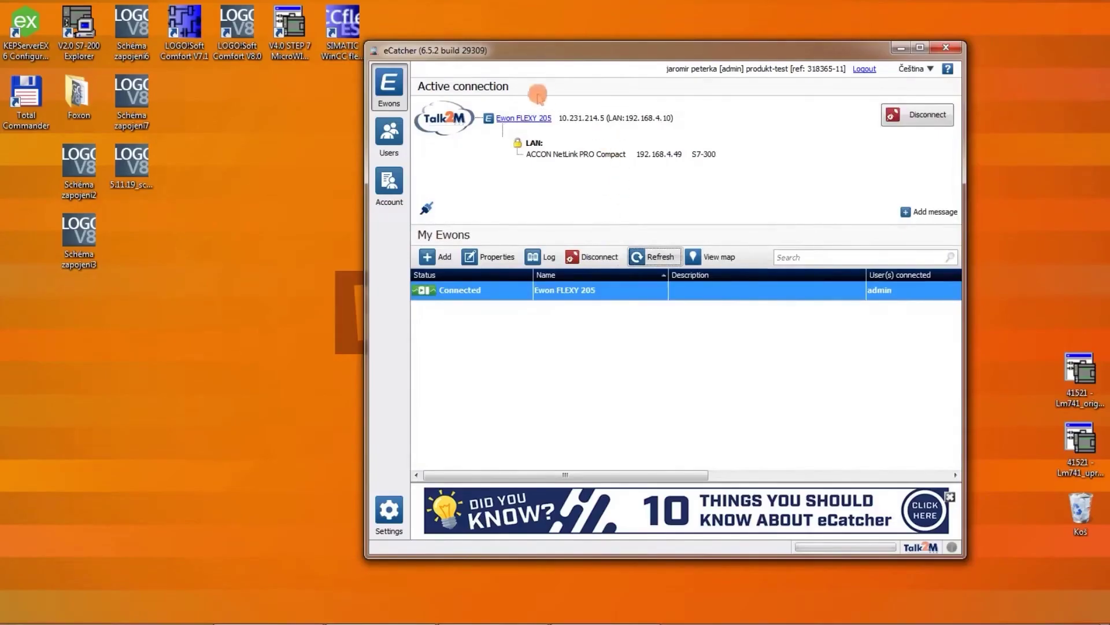
Step: Open the Ewon FLEXY 205 web interface, log in with the admin credentials, decline saving the password, and minimize Chrome
click(524, 120)
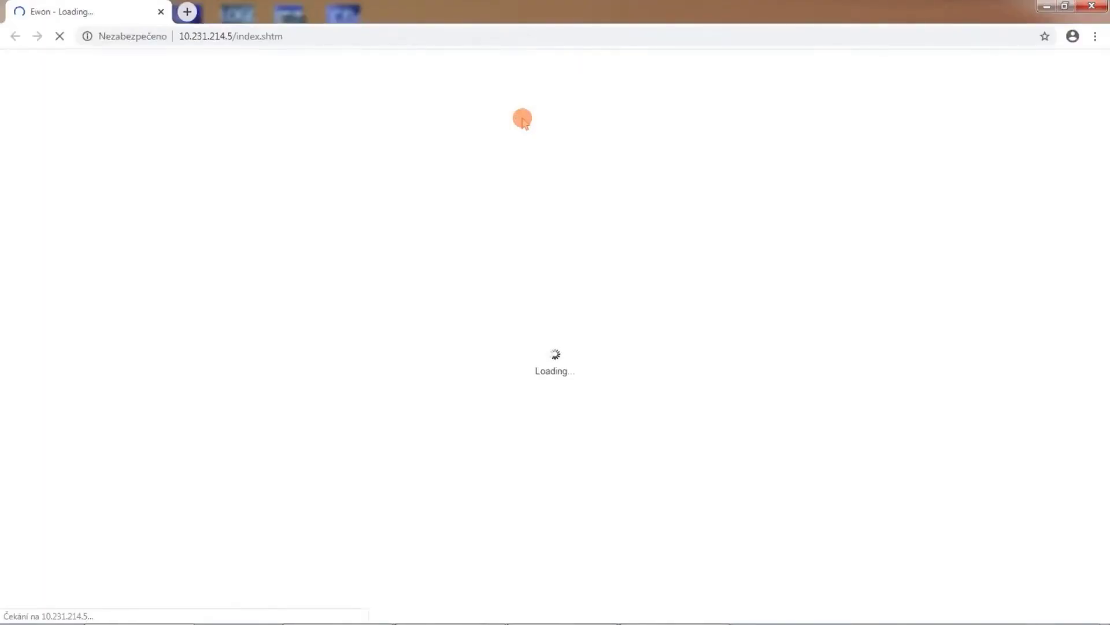
click(523, 120)
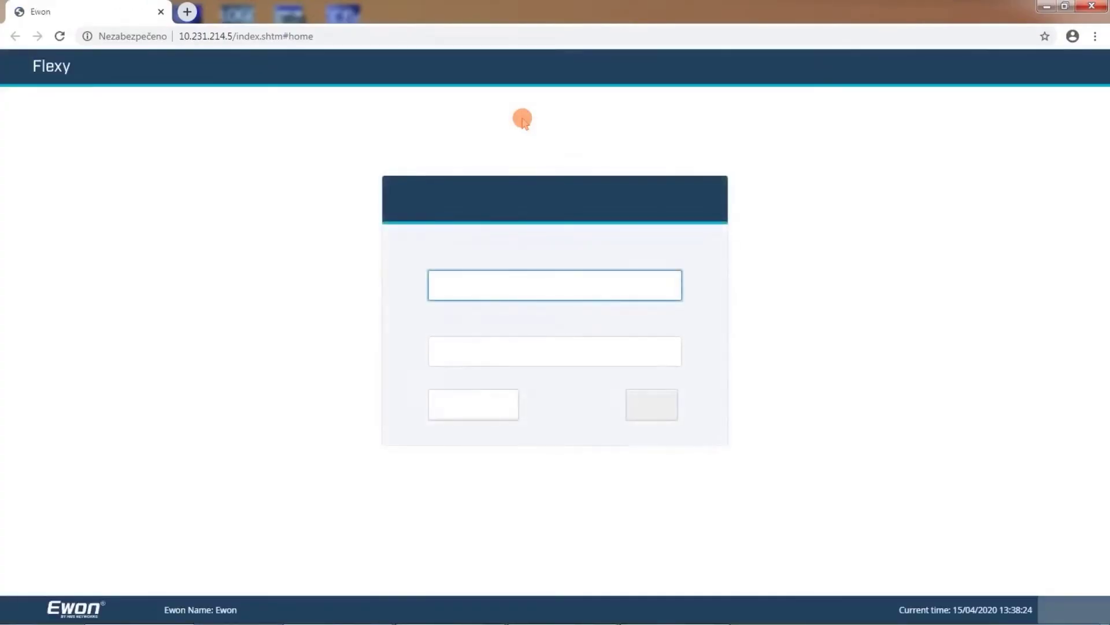
text(adm)
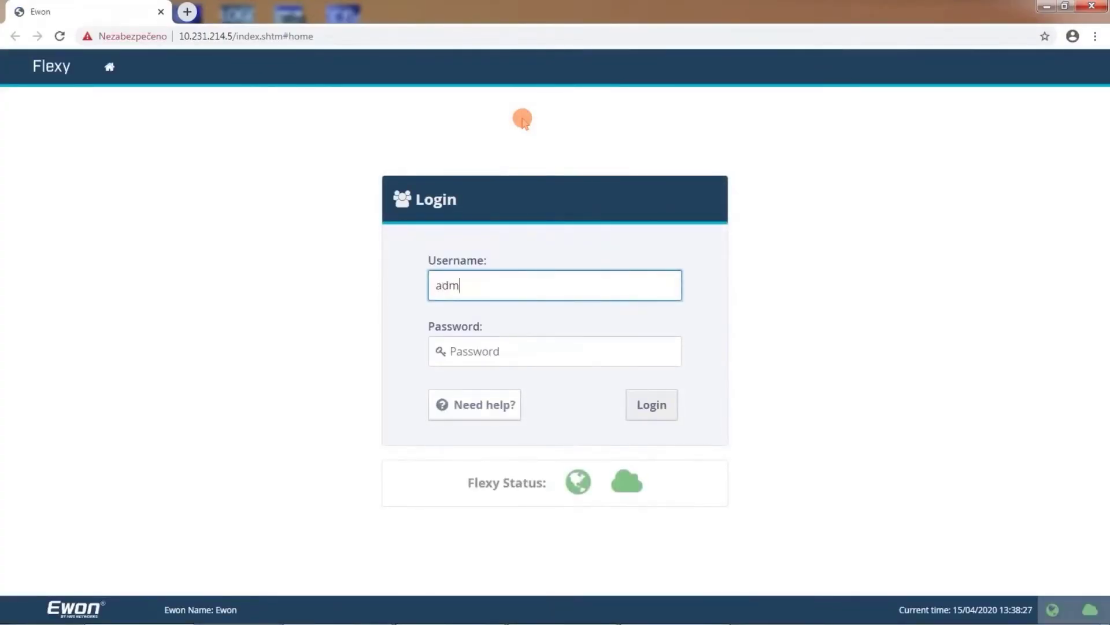
key(Tab)
text(adm)
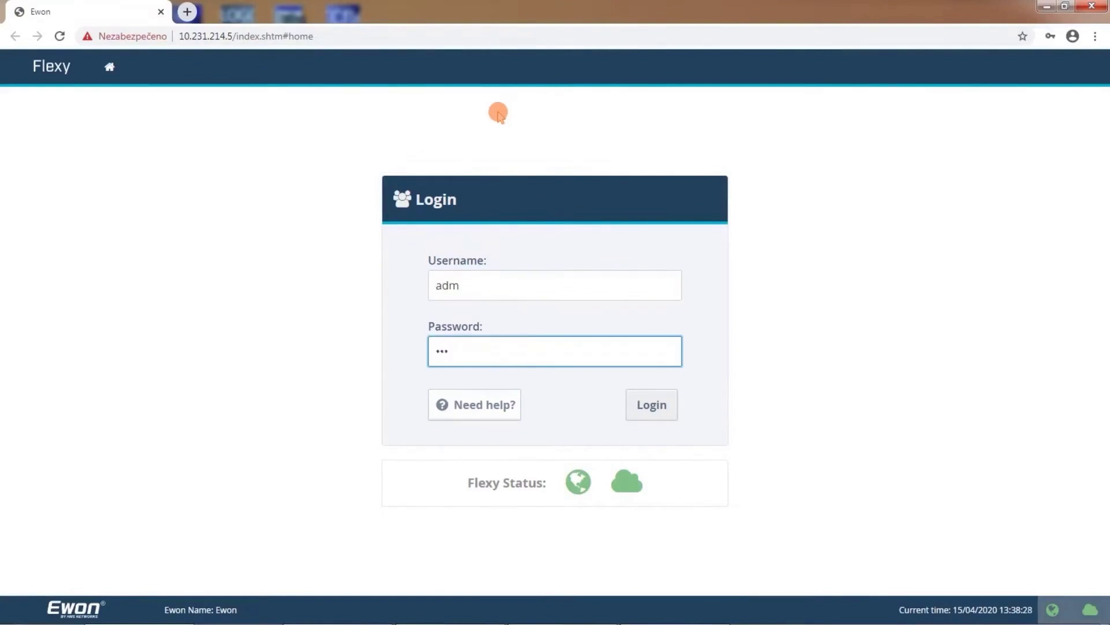
click(682, 408)
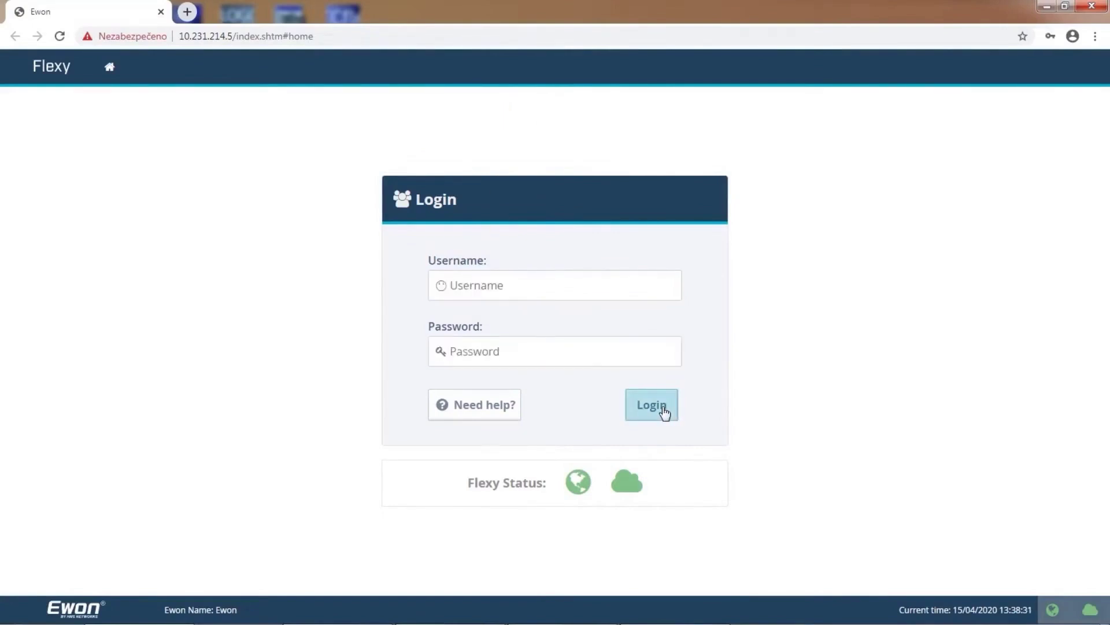
click(663, 408)
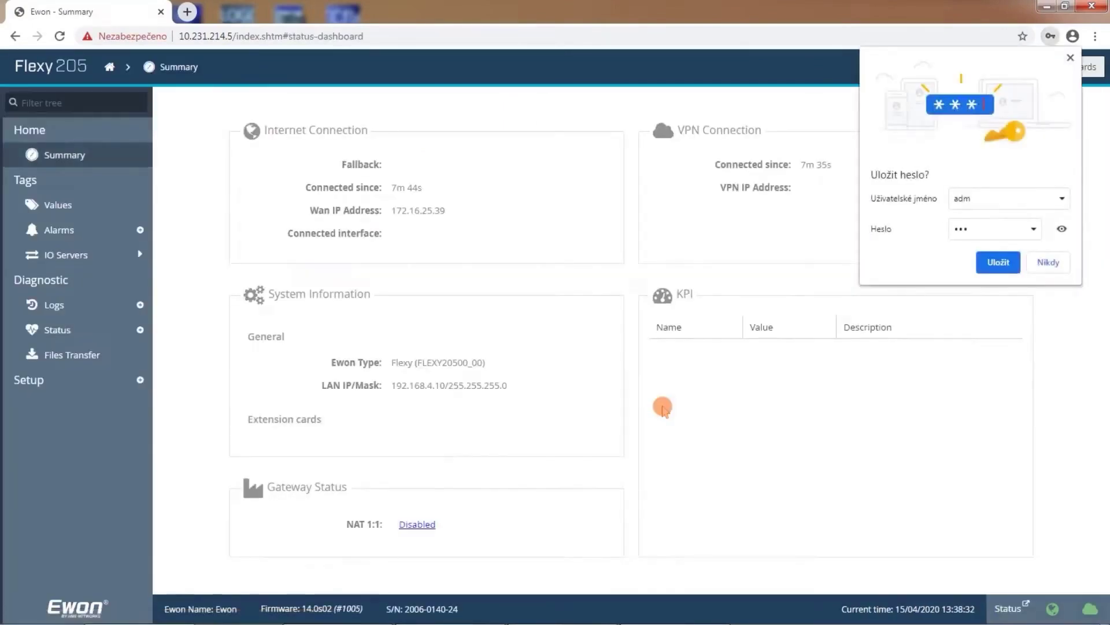
click(1049, 263)
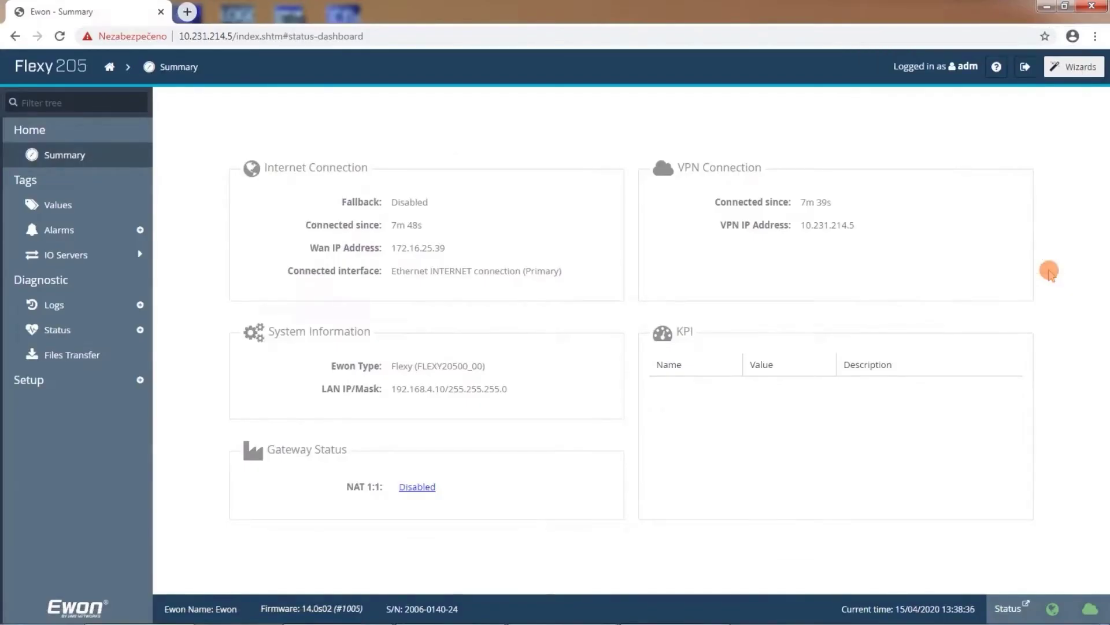
click(1046, 7)
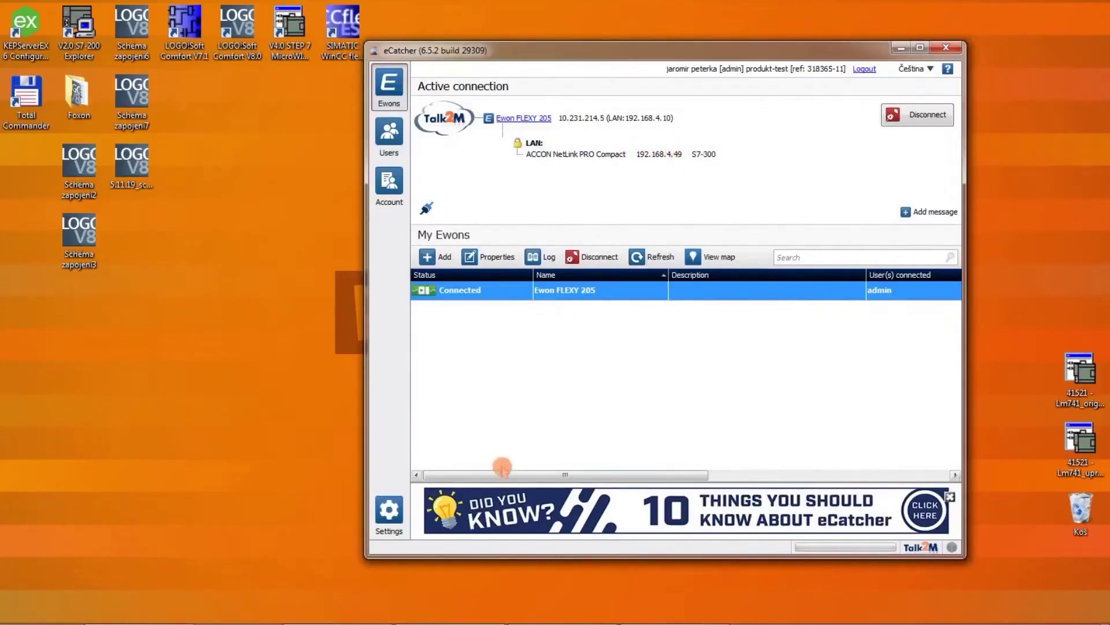
mouse_move(440, 619)
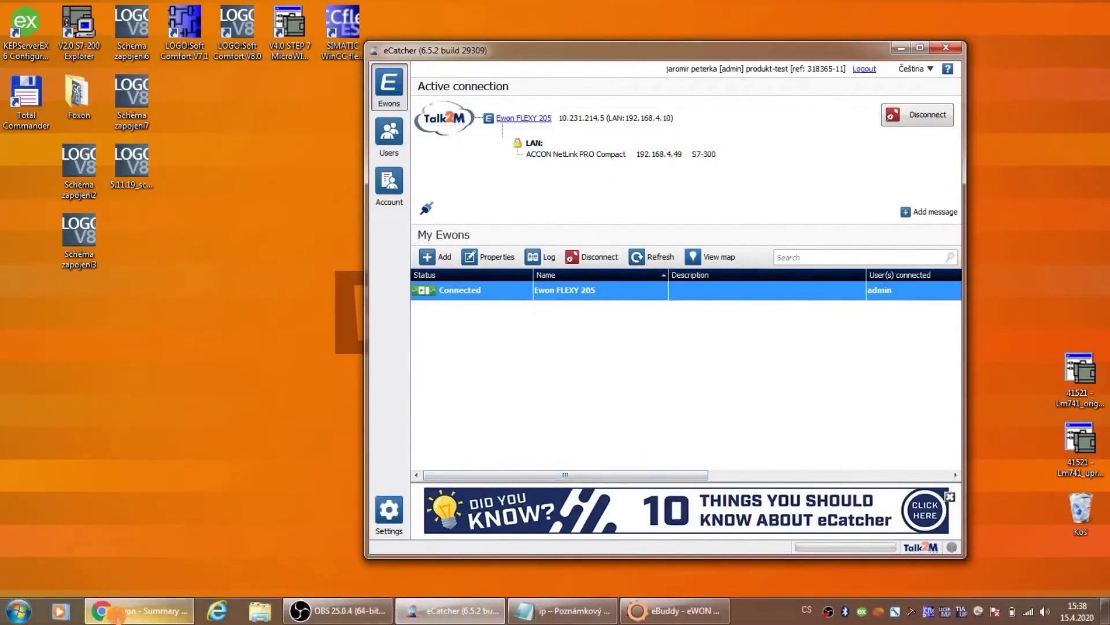
Step: In a new Chrome tab, load the ACCON-NetLink-PRO page at 192.168.4.49, then minimize the browser
click(121, 613)
click(183, 12)
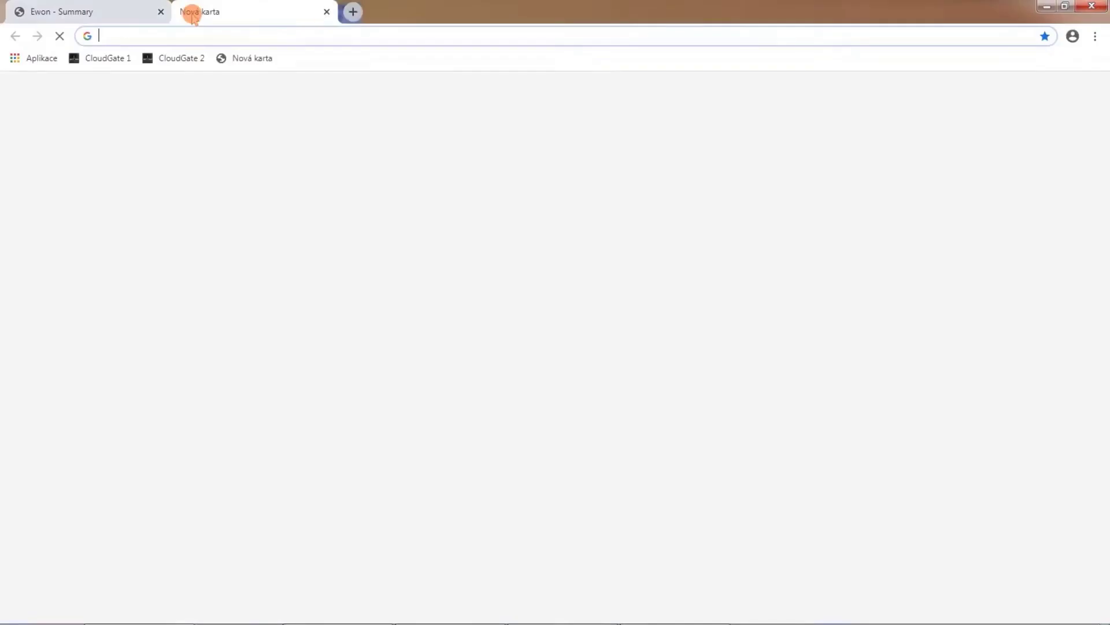
text(192.16)
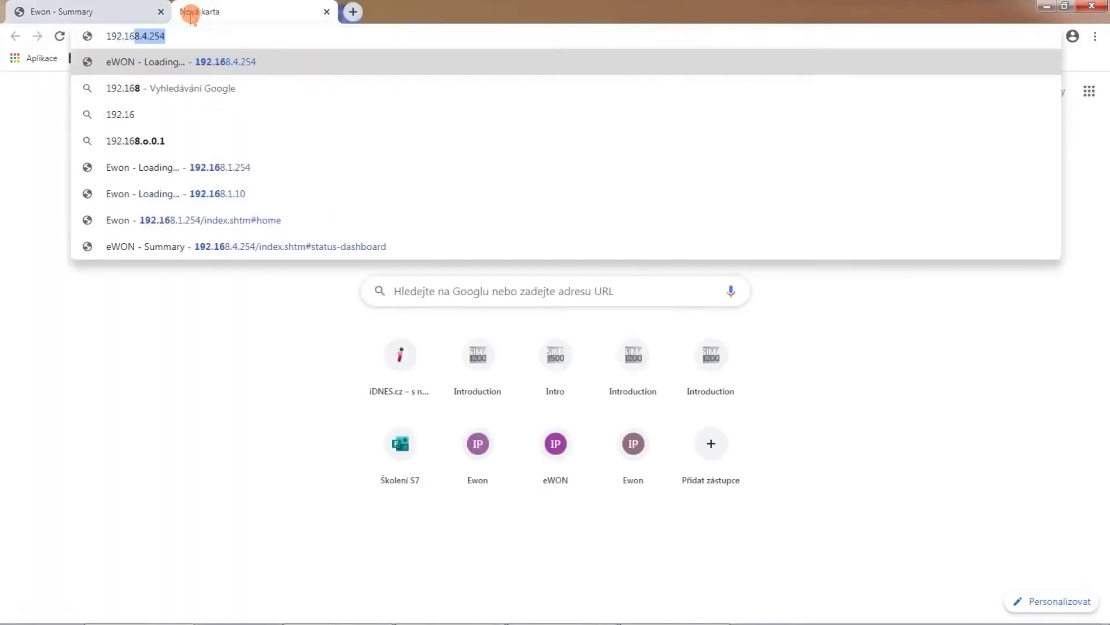
text(8.4.49)
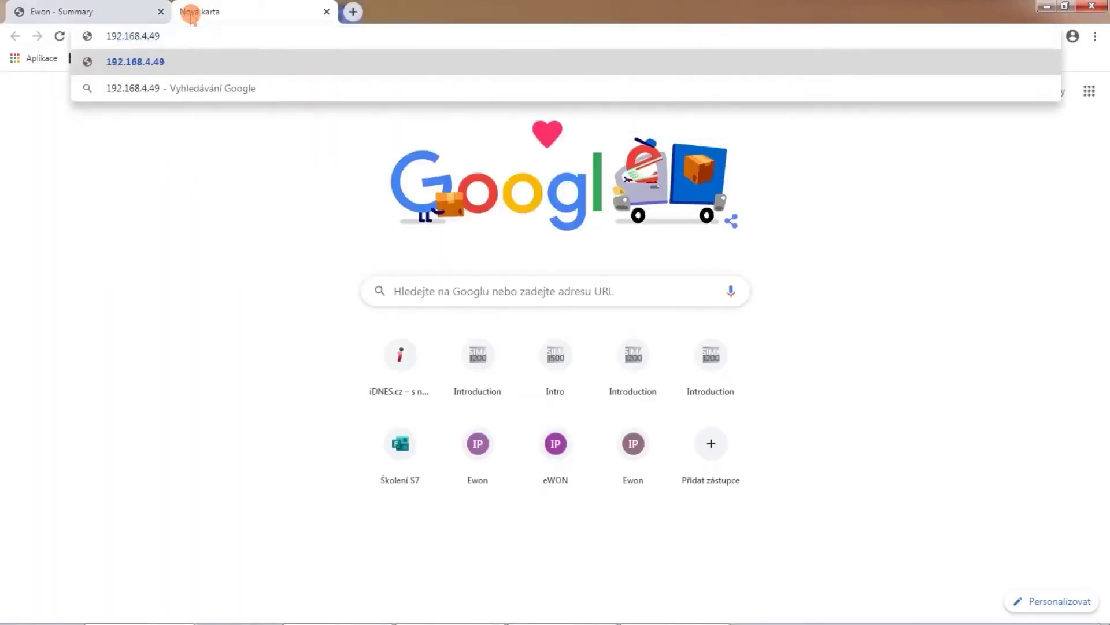
key(Return)
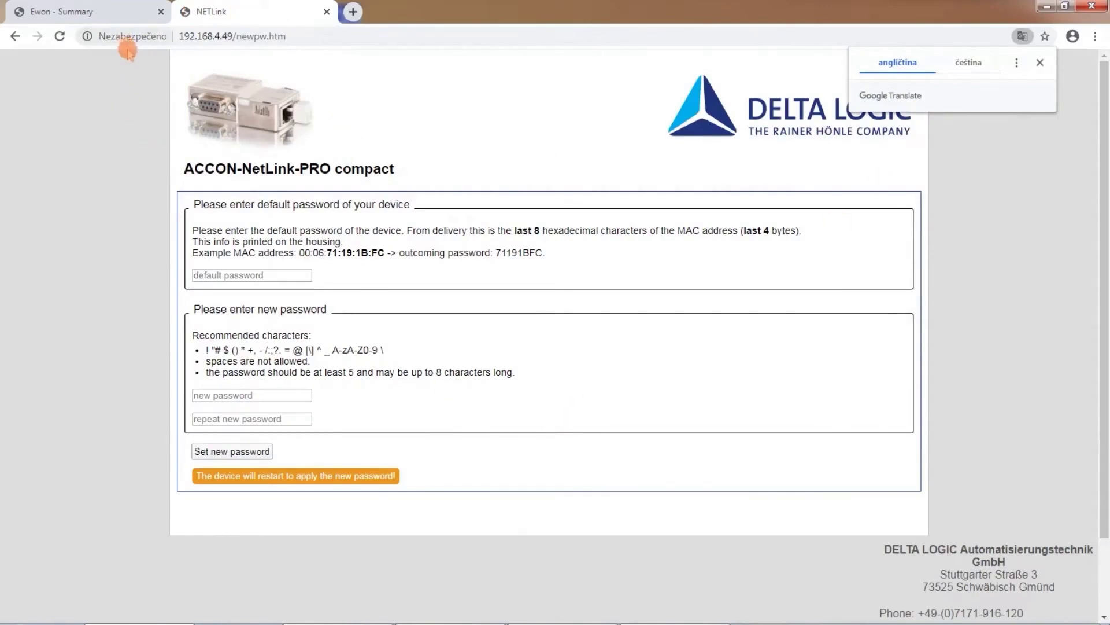
click(1046, 7)
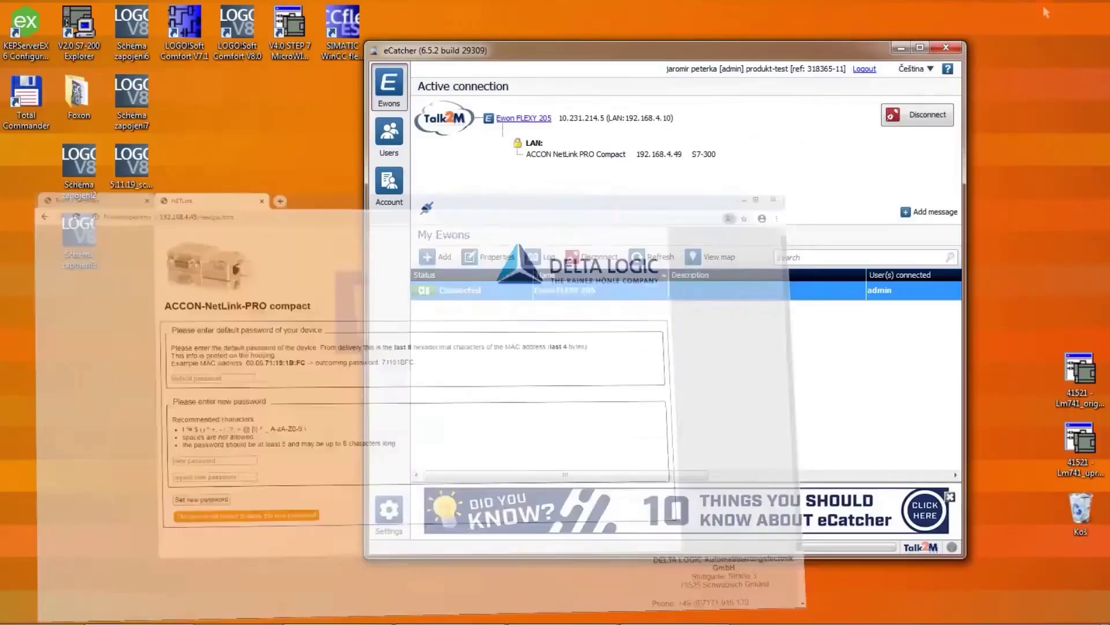
Step: Minimize eCatcher, launch SIMATIC Manager, and open the Set PG/PC Interface settings
click(902, 49)
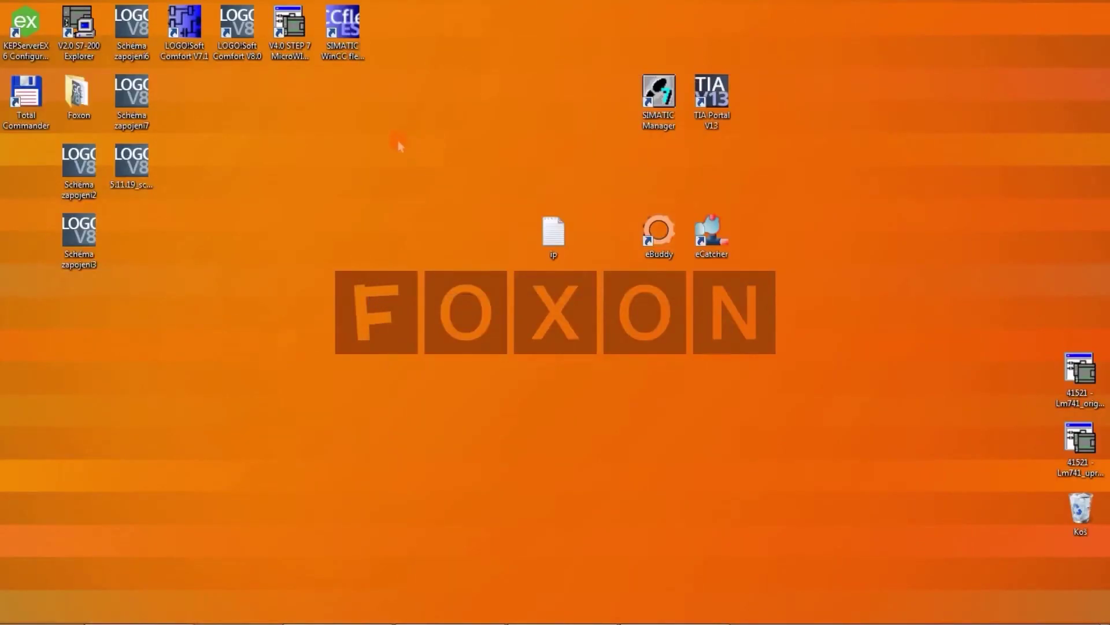
double_click(653, 119)
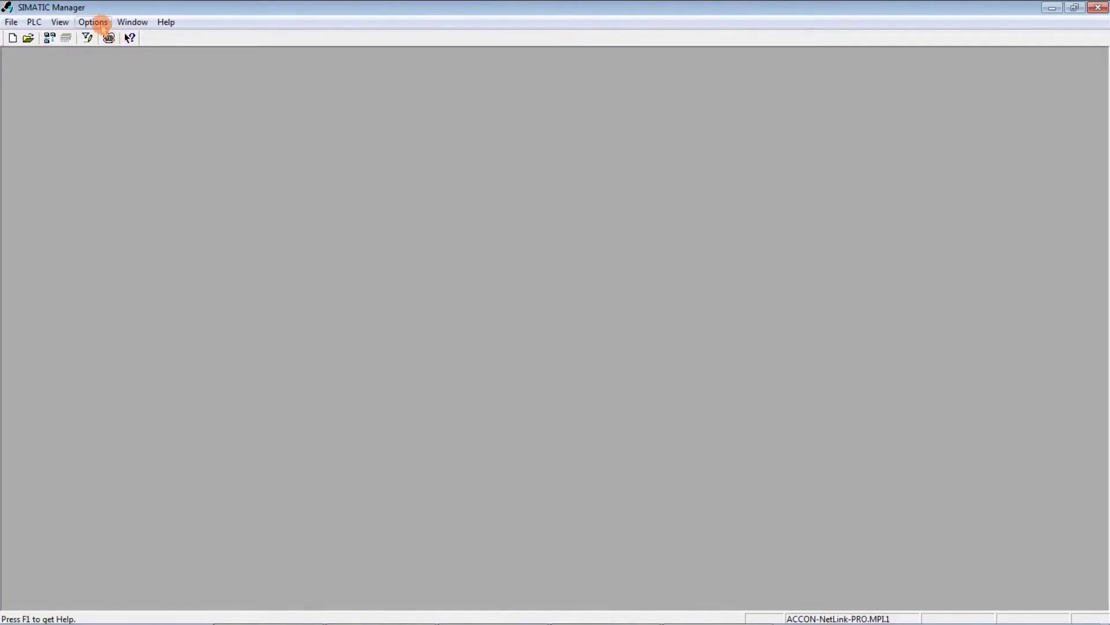
click(93, 22)
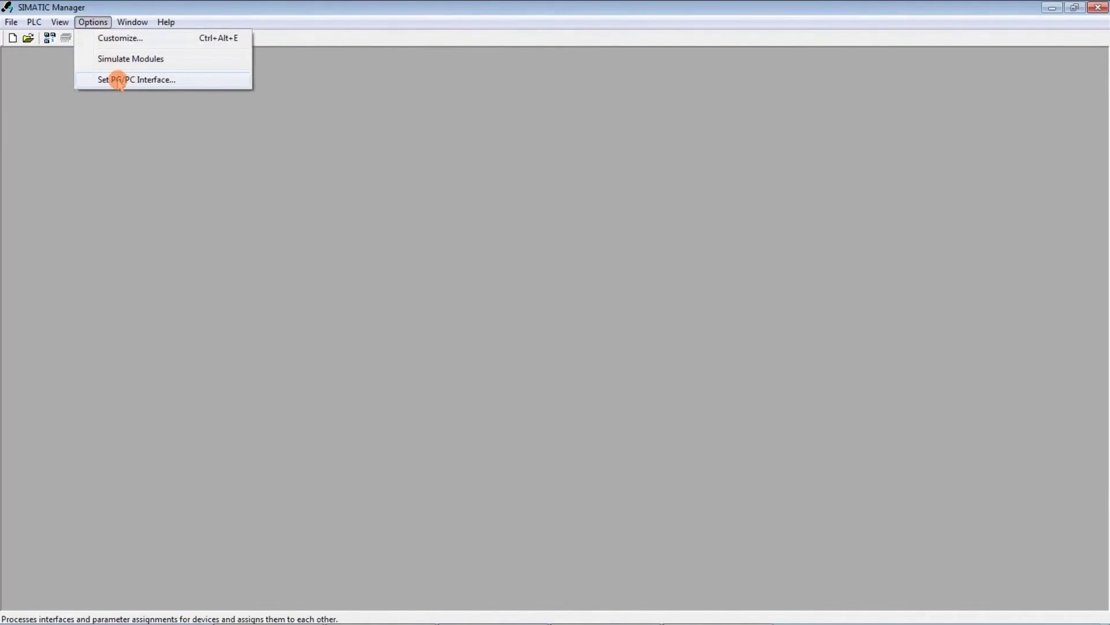
click(118, 80)
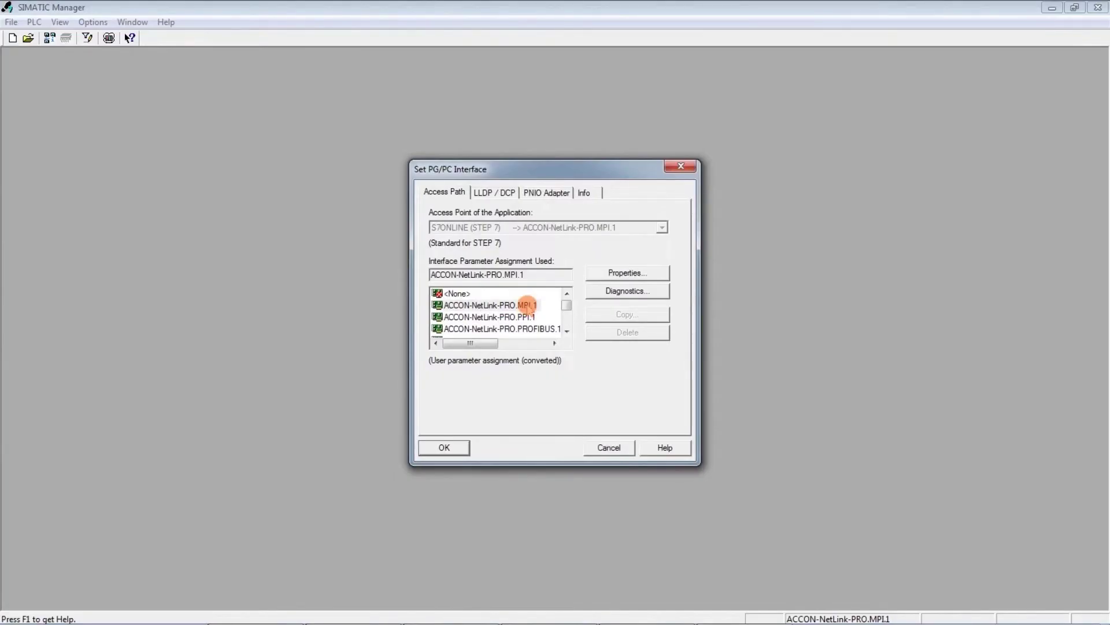
Step: Add station S7-300 at 192.168.4.49 to ACCON-NetLink-PRO.MPI.1 and confirm every dialog
click(627, 274)
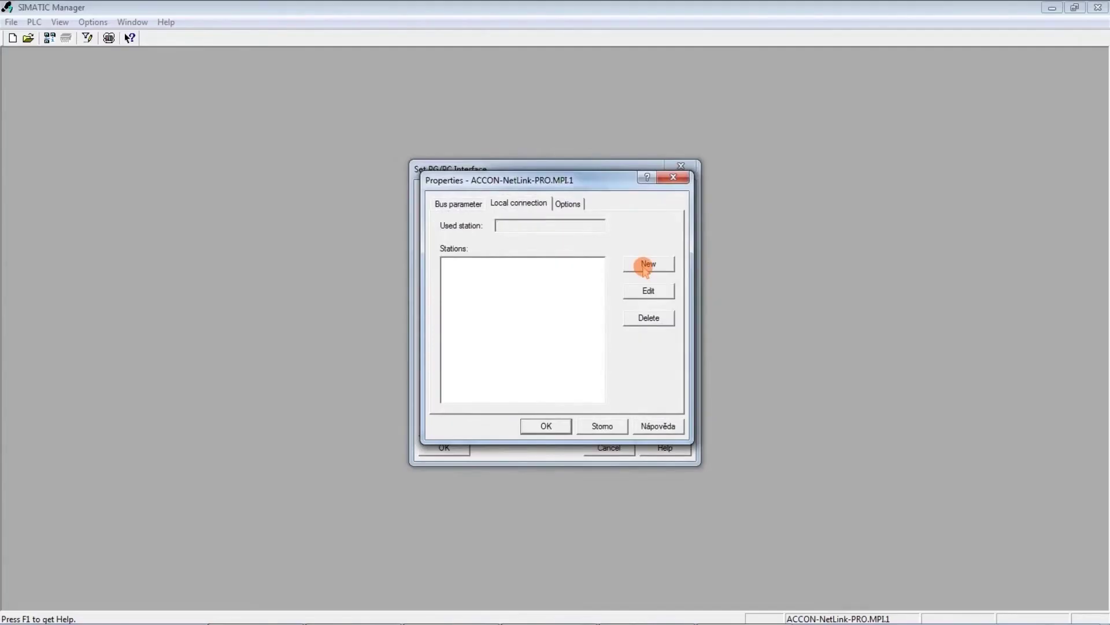
click(646, 265)
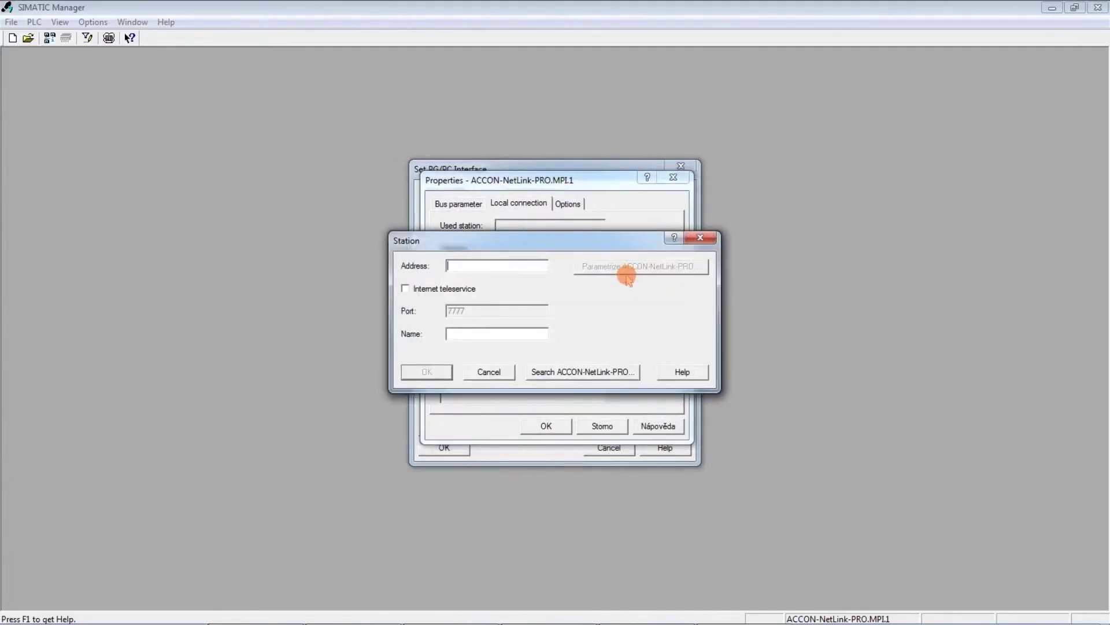
text(19)
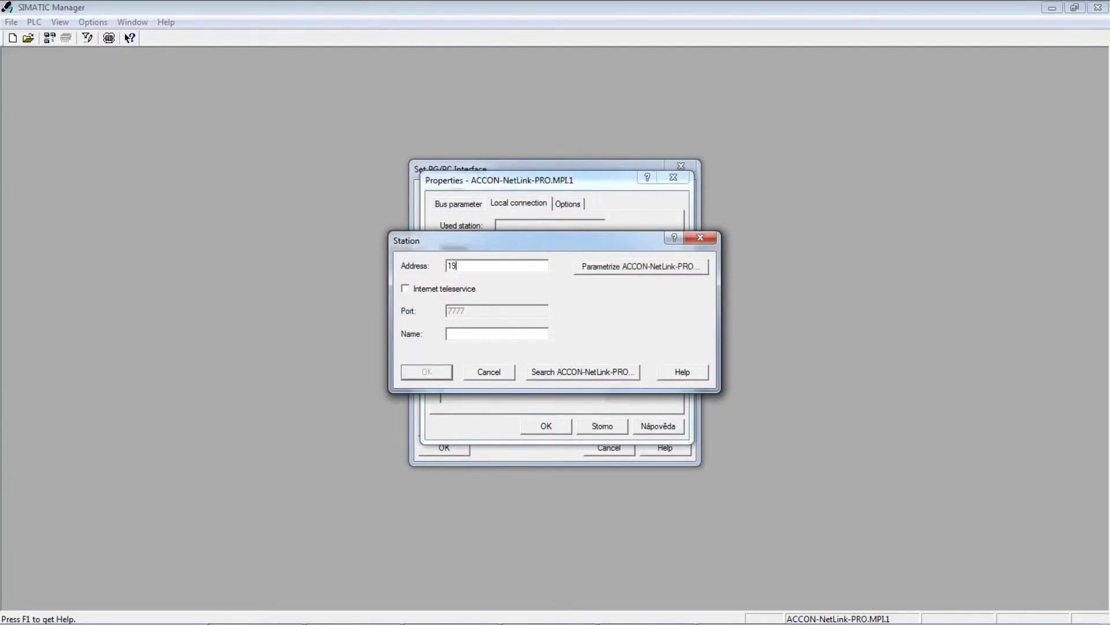
text(2.168.4.49)
click(535, 333)
text(S-300)
key(BackSpace)
key(BackSpace)
key(BackSpace)
key(BackSpace)
text(7-300)
click(428, 372)
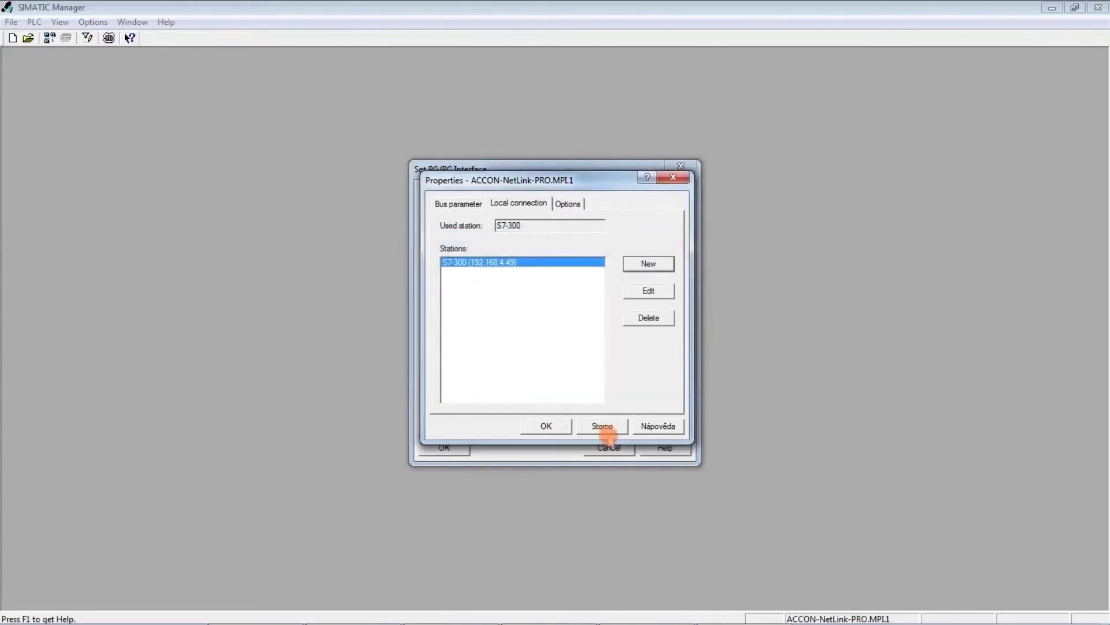
click(548, 426)
click(451, 448)
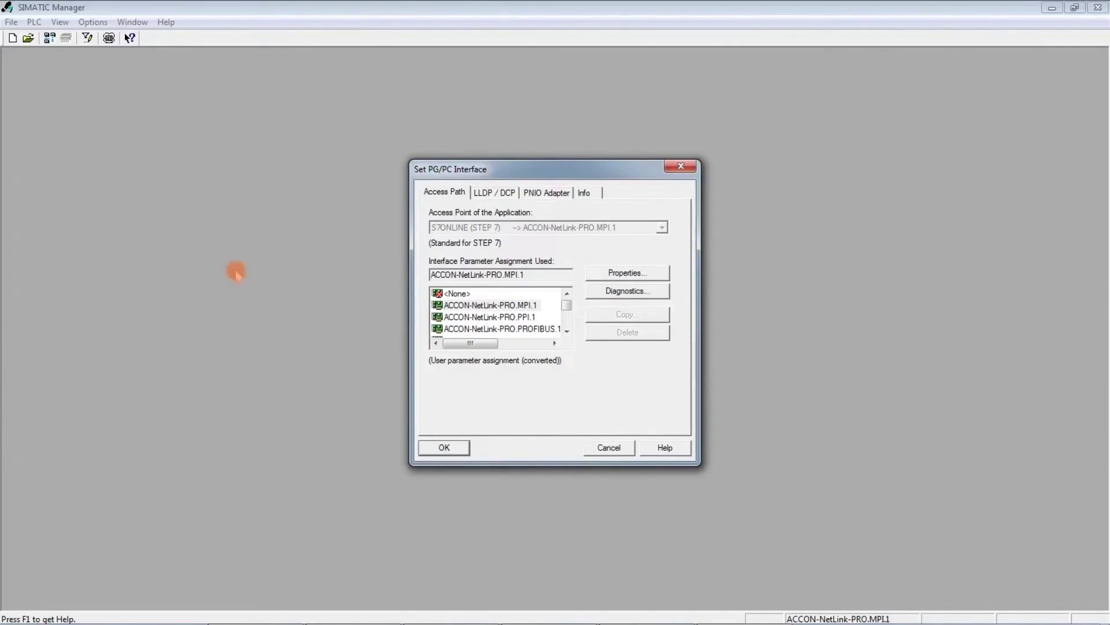
Step: Show Accessible Nodes, expand MPI = 2 (direct), list its Blocks, and select DB1
click(50, 38)
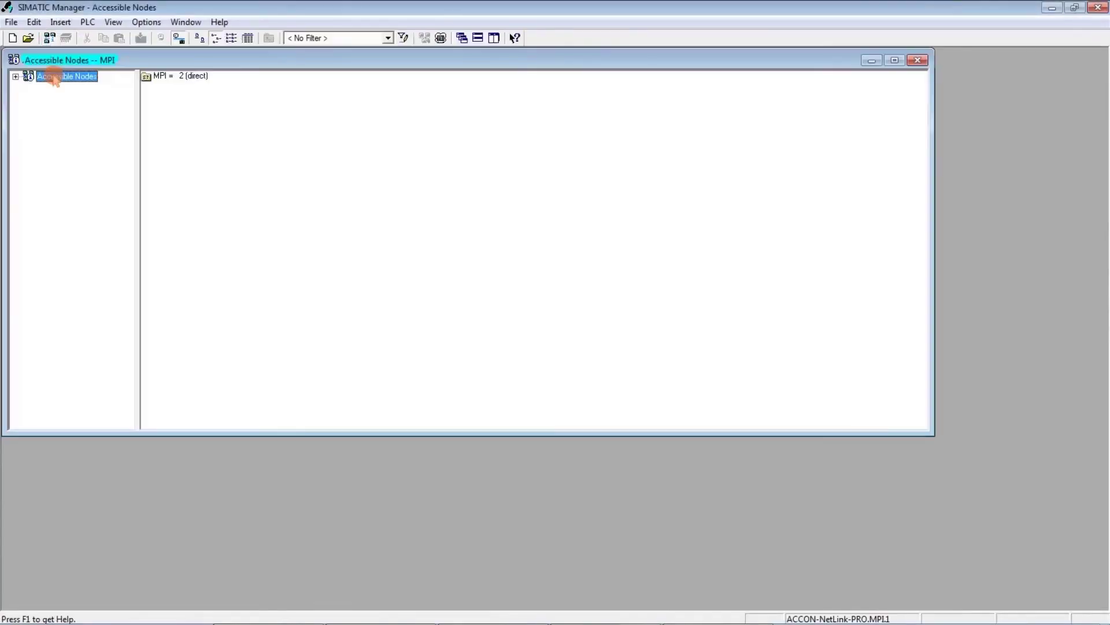
click(15, 76)
click(25, 87)
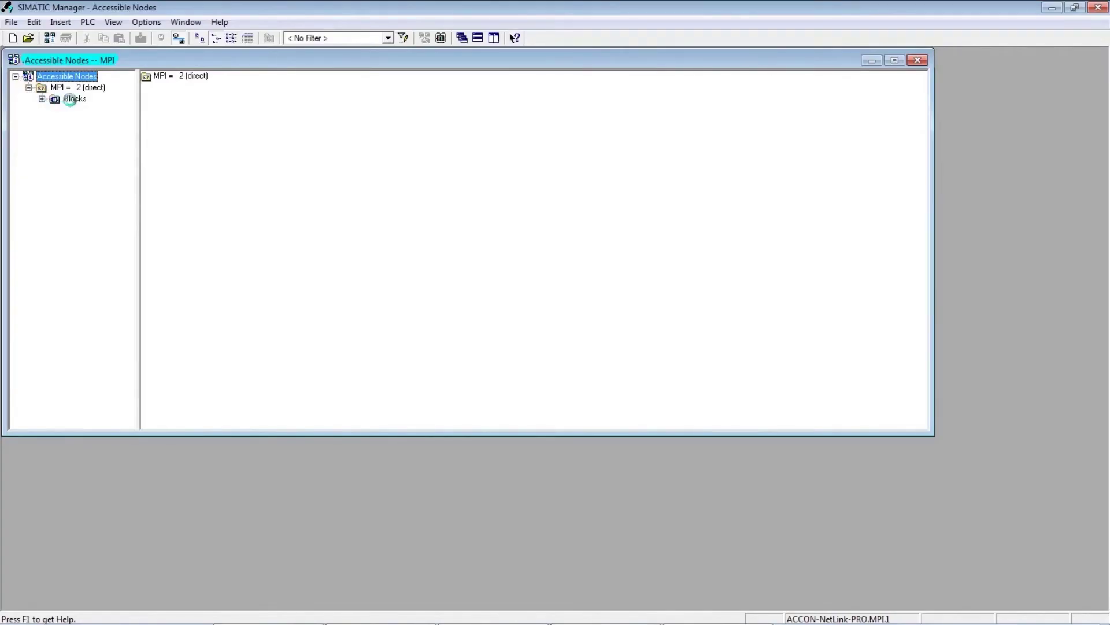
click(70, 99)
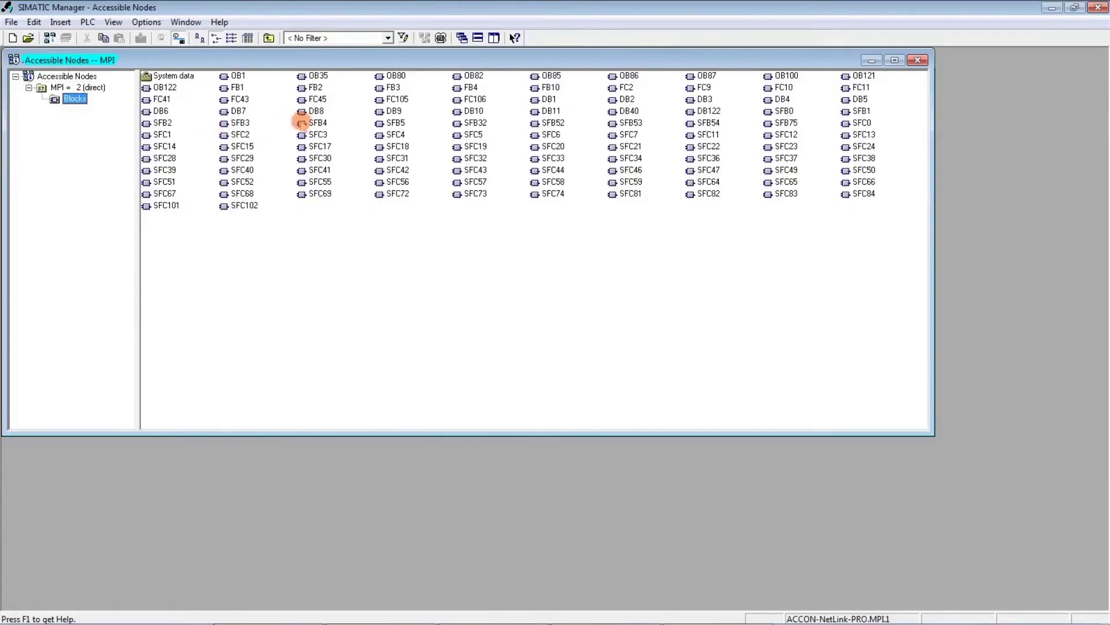
click(549, 99)
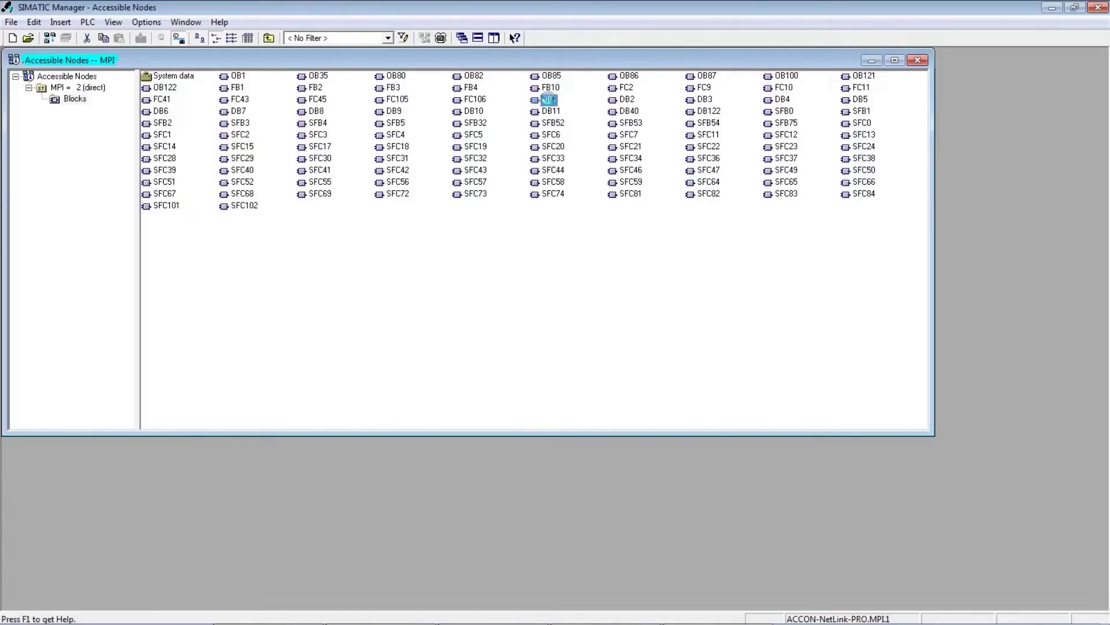
Step: Open DB1 online, monitor its actual values live, stop monitoring, then minimize the editor and close SIMATIC Manager
double_click(549, 99)
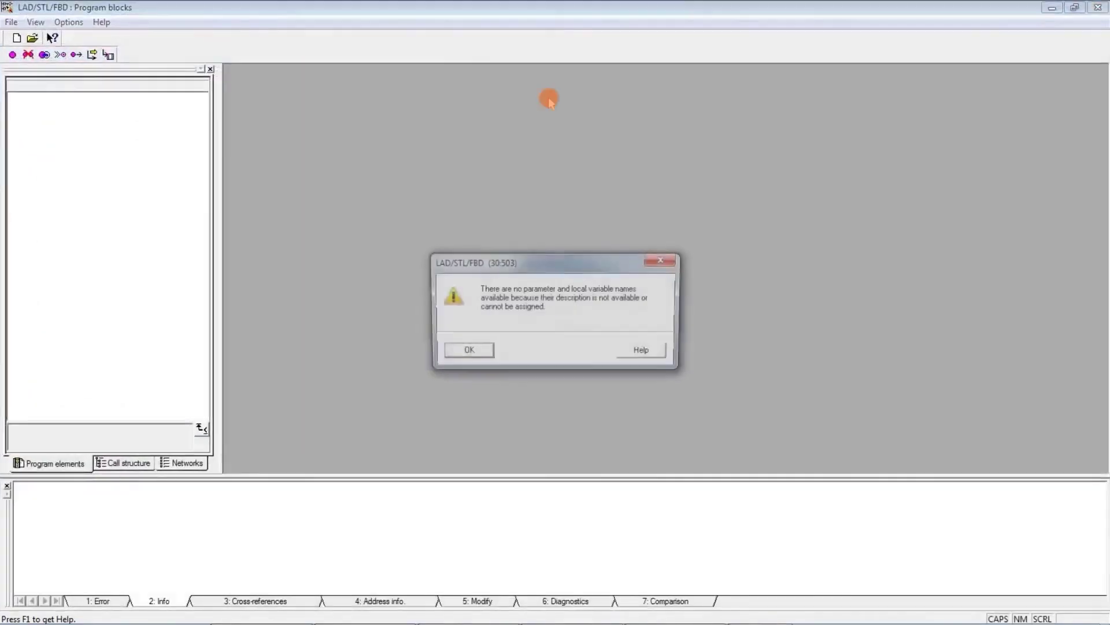
click(466, 353)
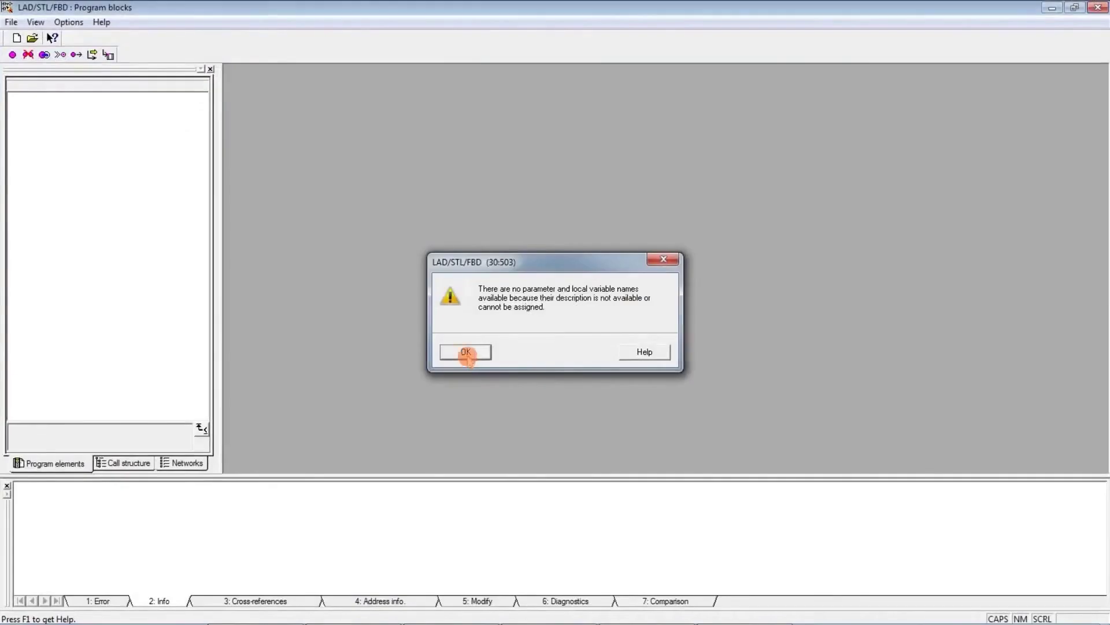
click(267, 39)
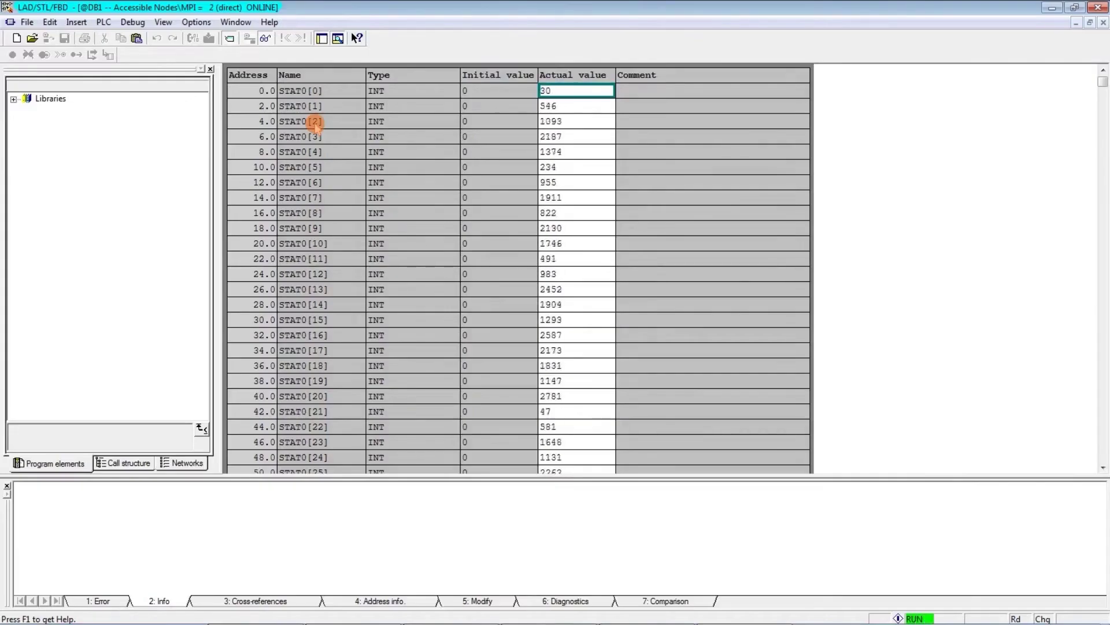
click(265, 38)
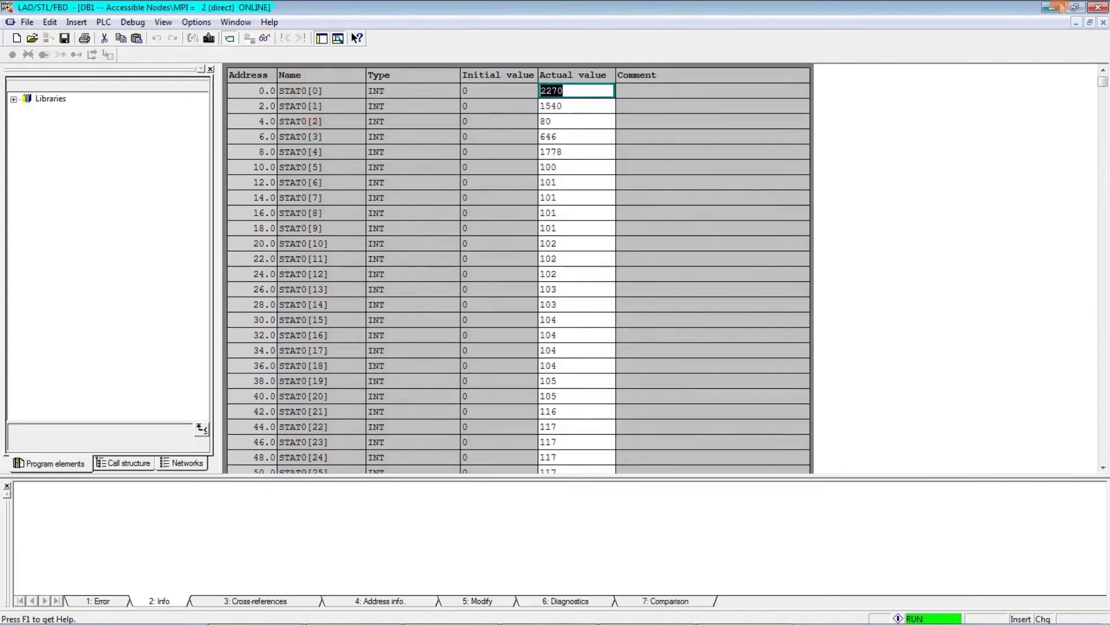
click(1051, 8)
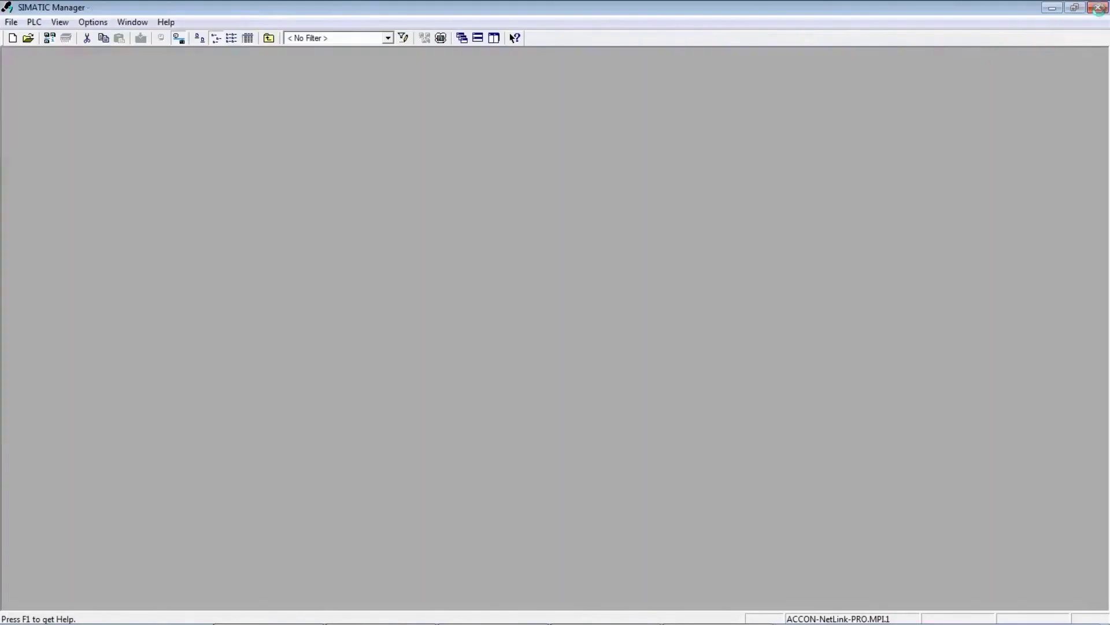
click(1097, 8)
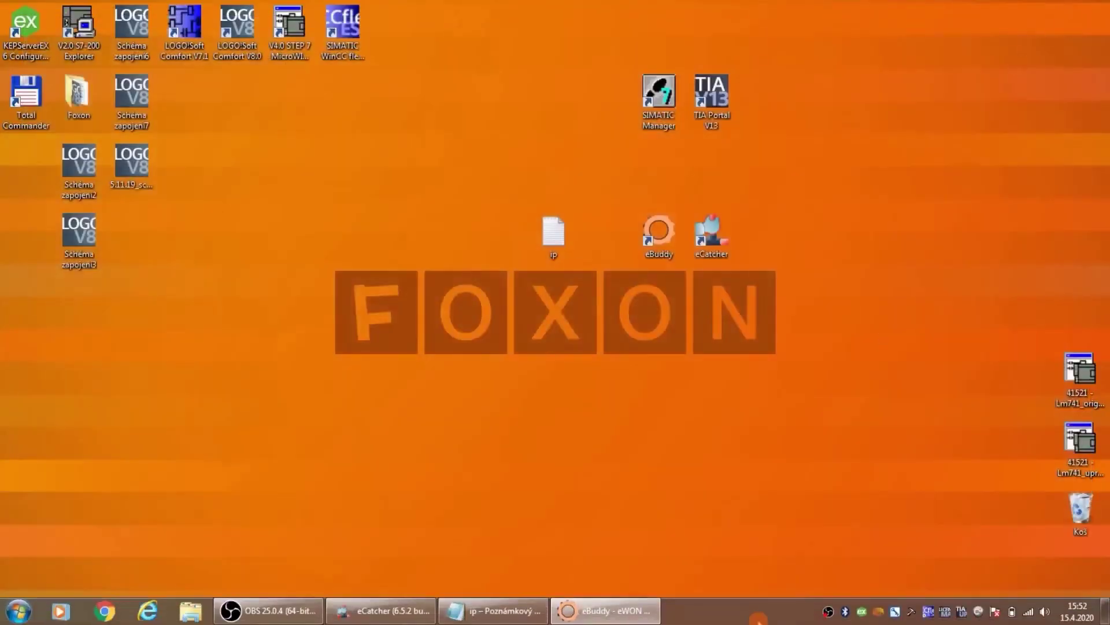
Step: Restore eCatcher, disconnect from Ewon FLEXY 205 without a message, then relaunch eCatcher
click(351, 616)
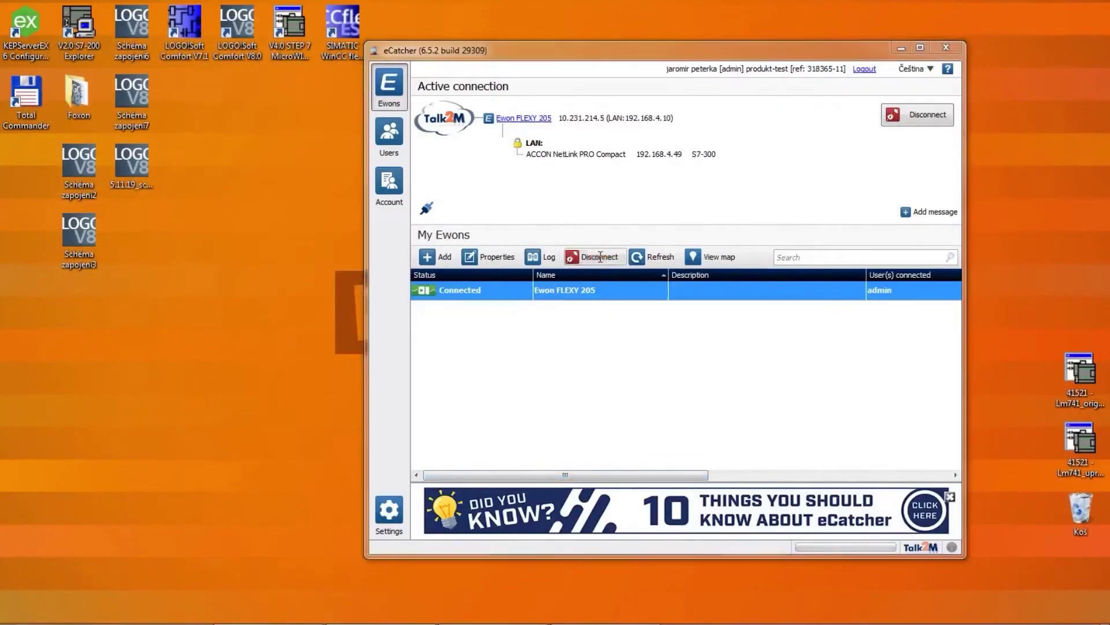
click(600, 257)
click(740, 299)
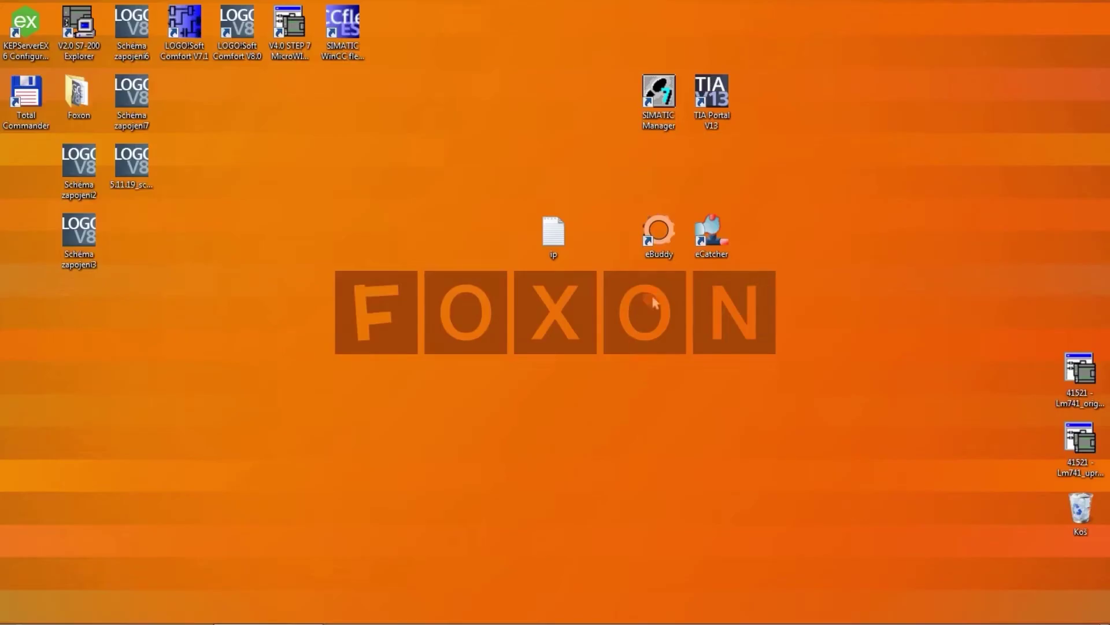
double_click(712, 237)
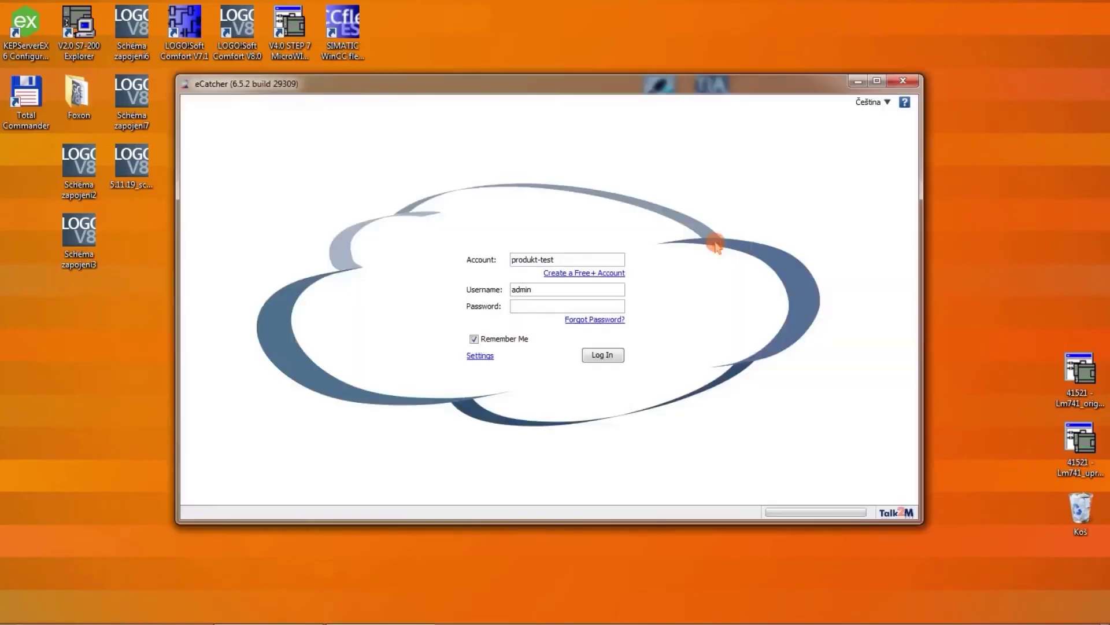
Step: Log back into Talk2M, connect to Ewon FLEXY 205, and relaunch SIMATIC Manager
text(*********)
key(Return)
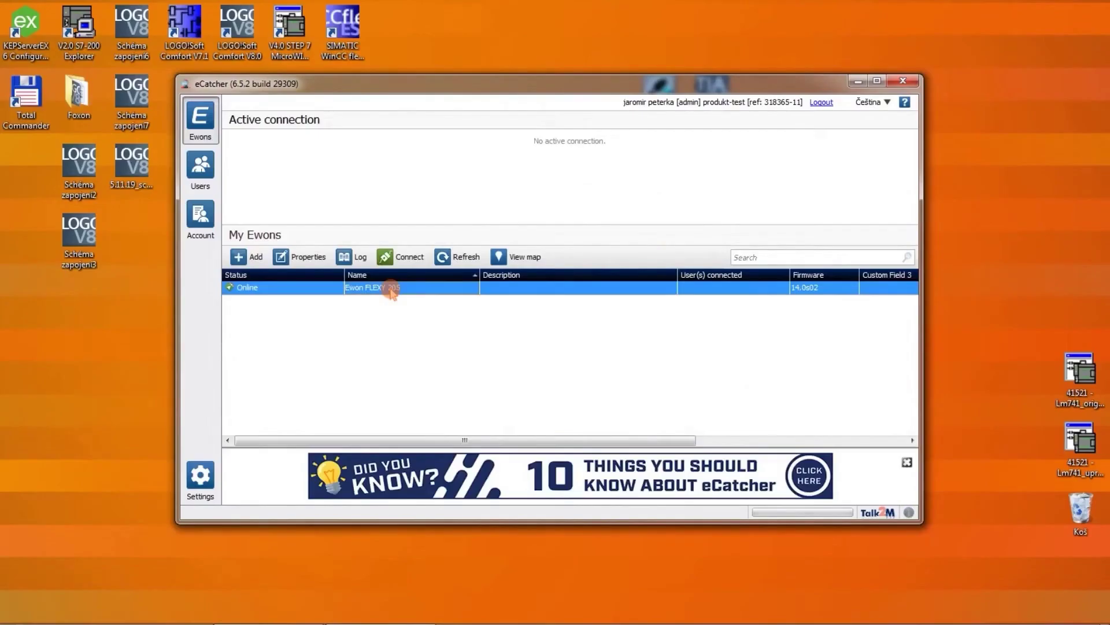
click(408, 257)
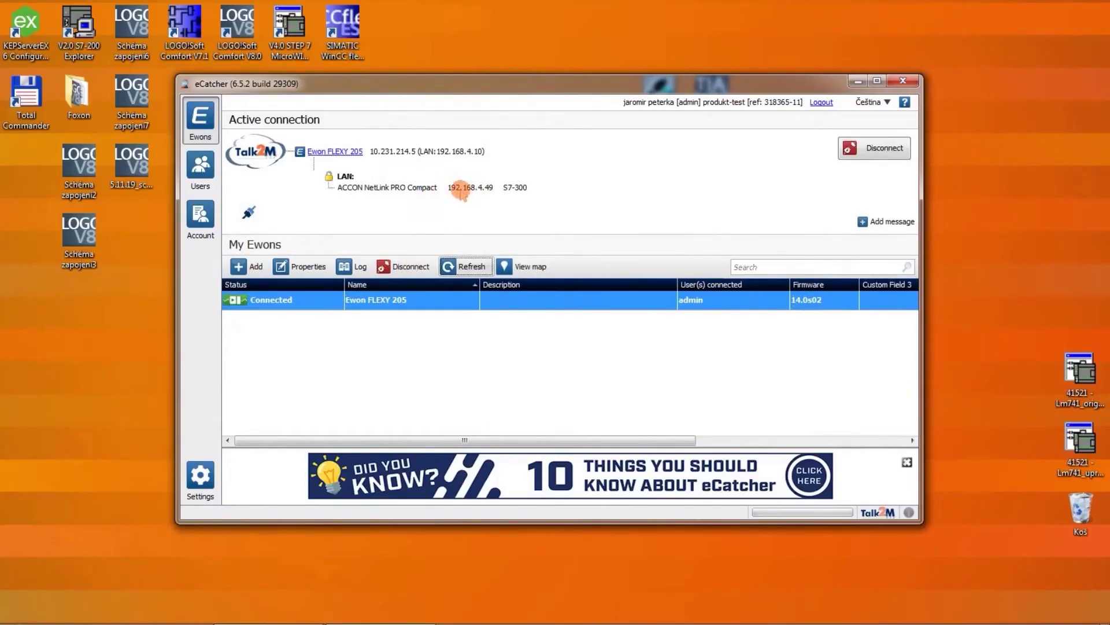
click(858, 81)
double_click(666, 99)
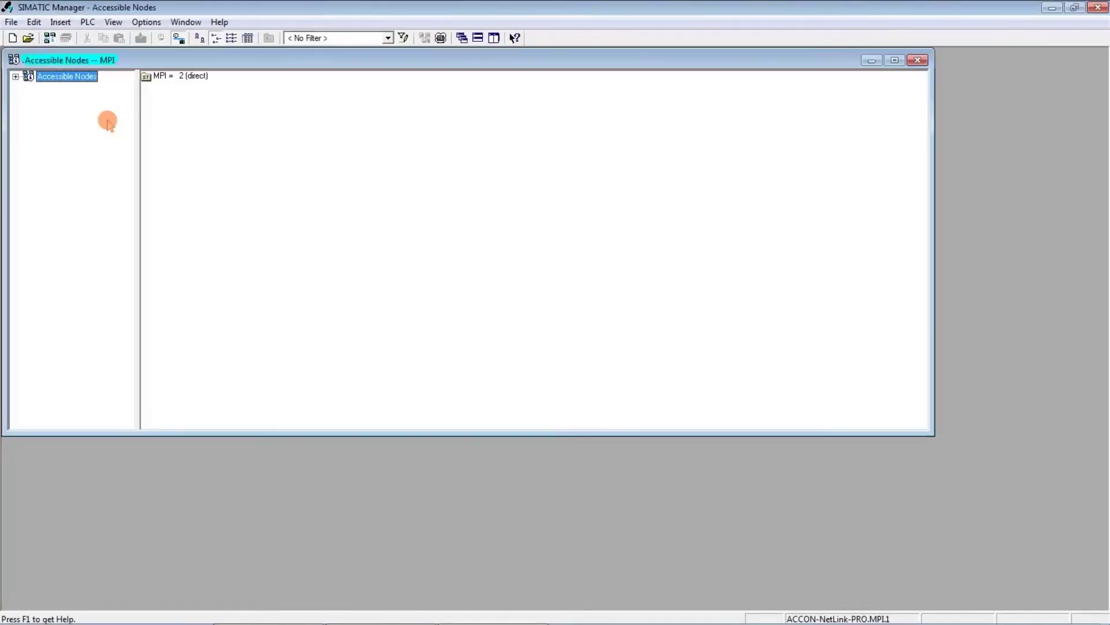
Step: Check the module information of the CPU317-2 at MPI = 2 (direct), confirming RUN and OK
click(15, 77)
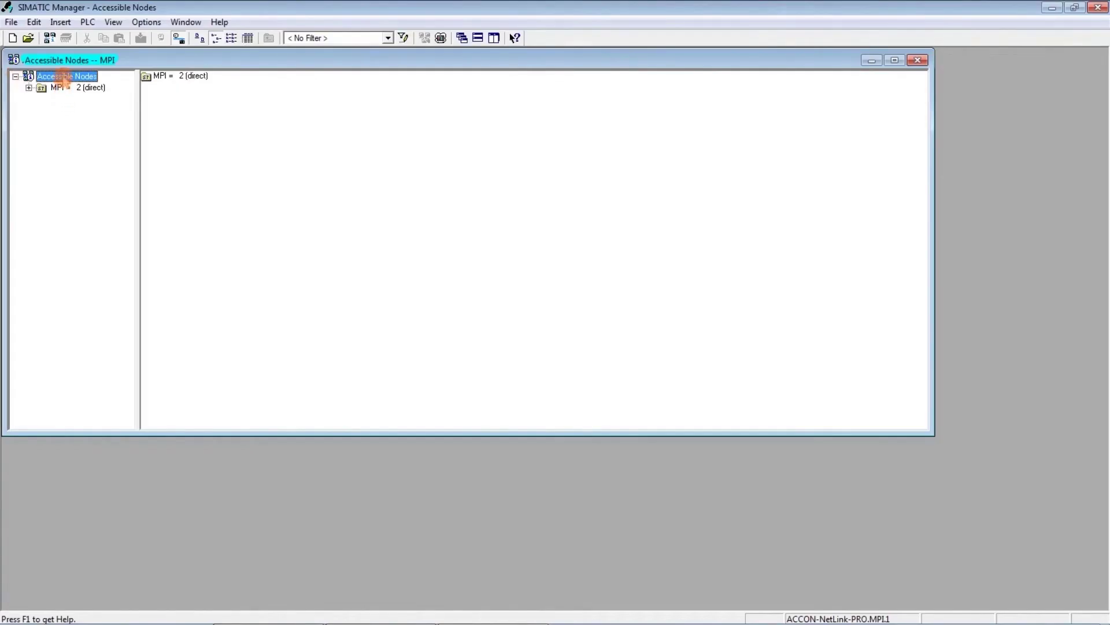
right_click(64, 77)
click(56, 87)
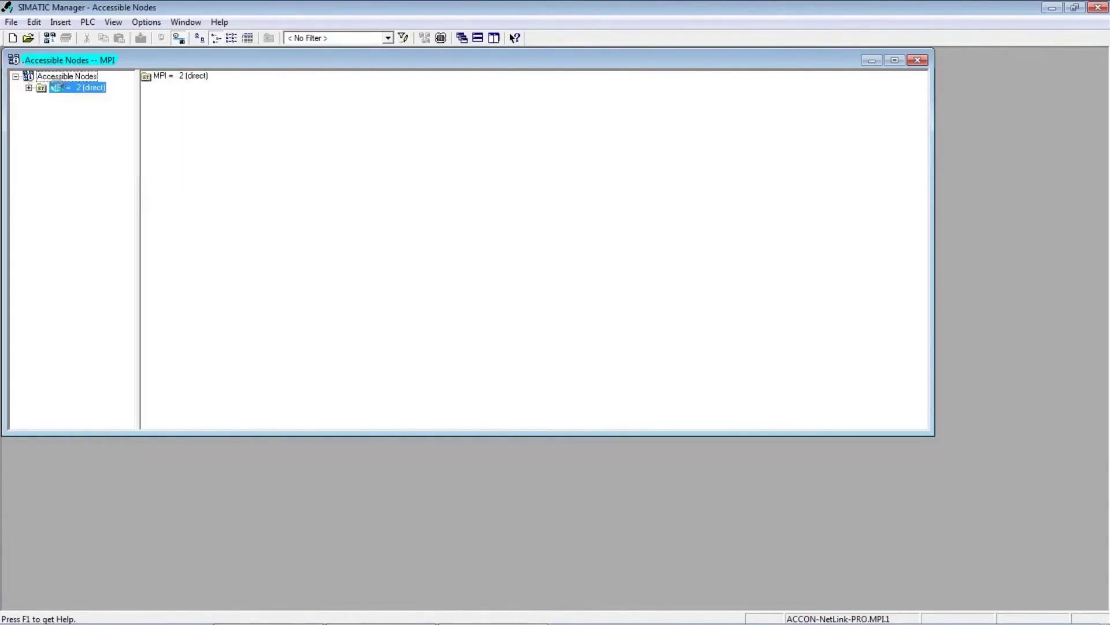
right_click(56, 86)
mouse_move(124, 166)
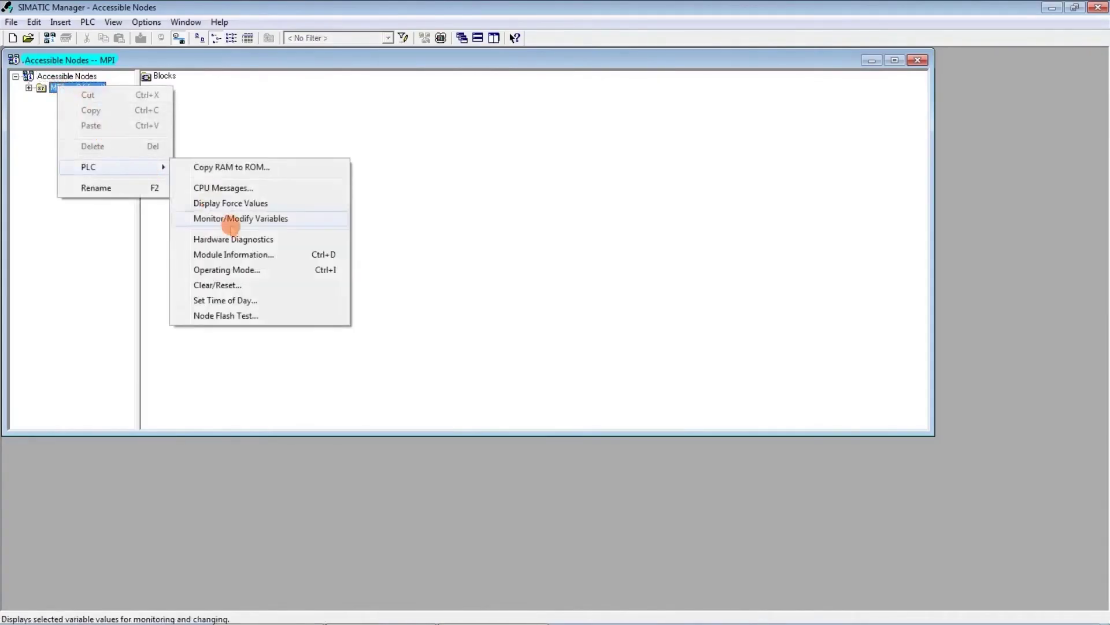
click(230, 219)
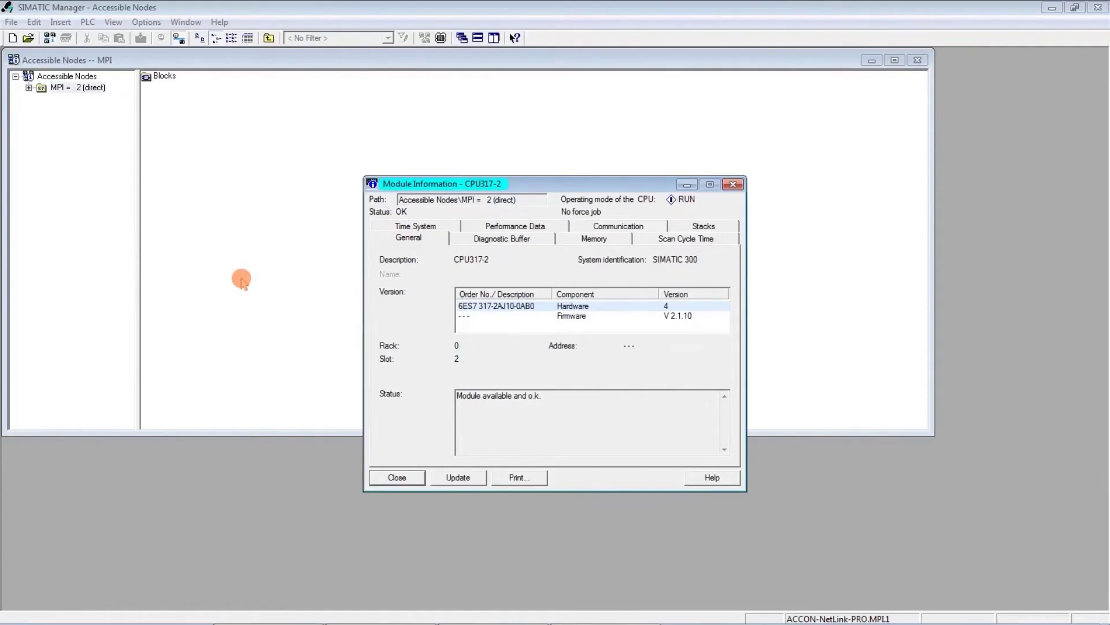
click(404, 479)
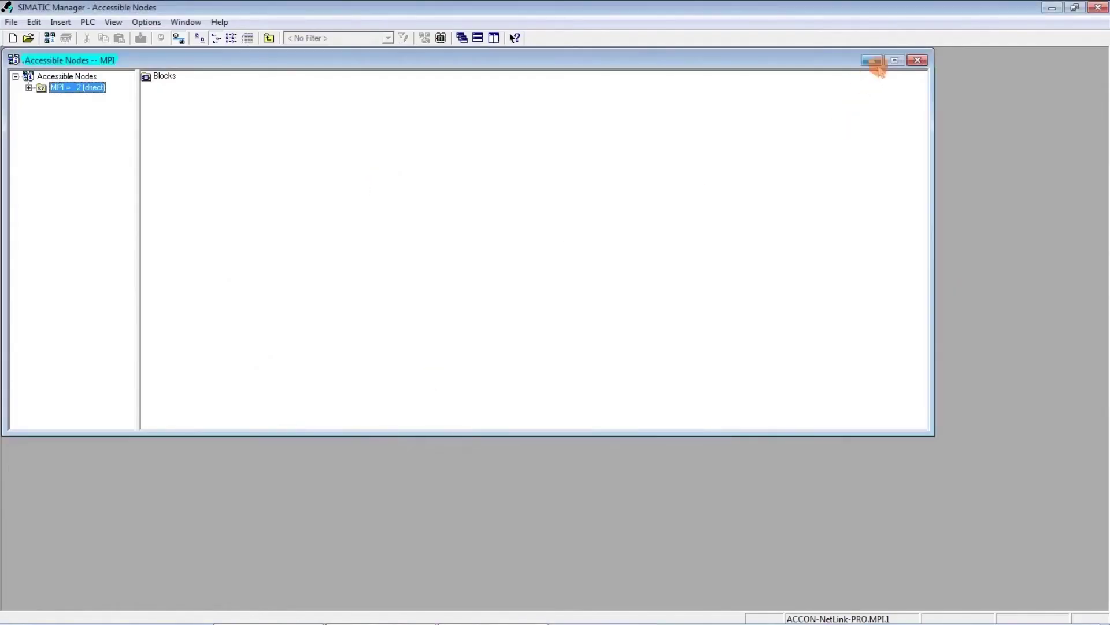
click(918, 60)
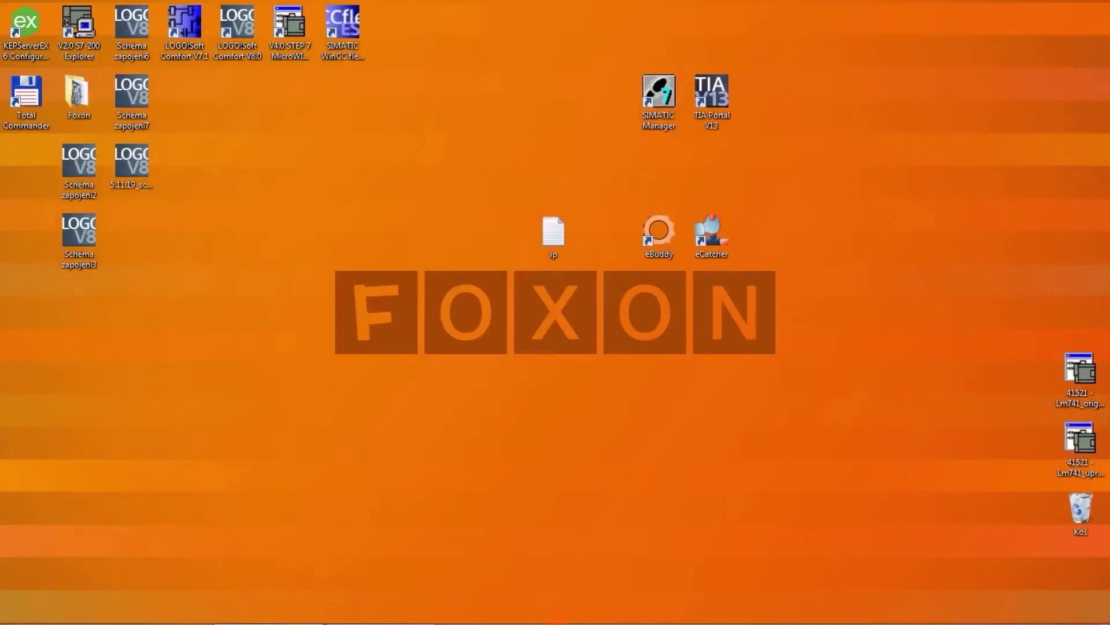
Step: Disconnect the active VPN connection to Ewon FLEXY 205 and close eCatcher
click(380, 610)
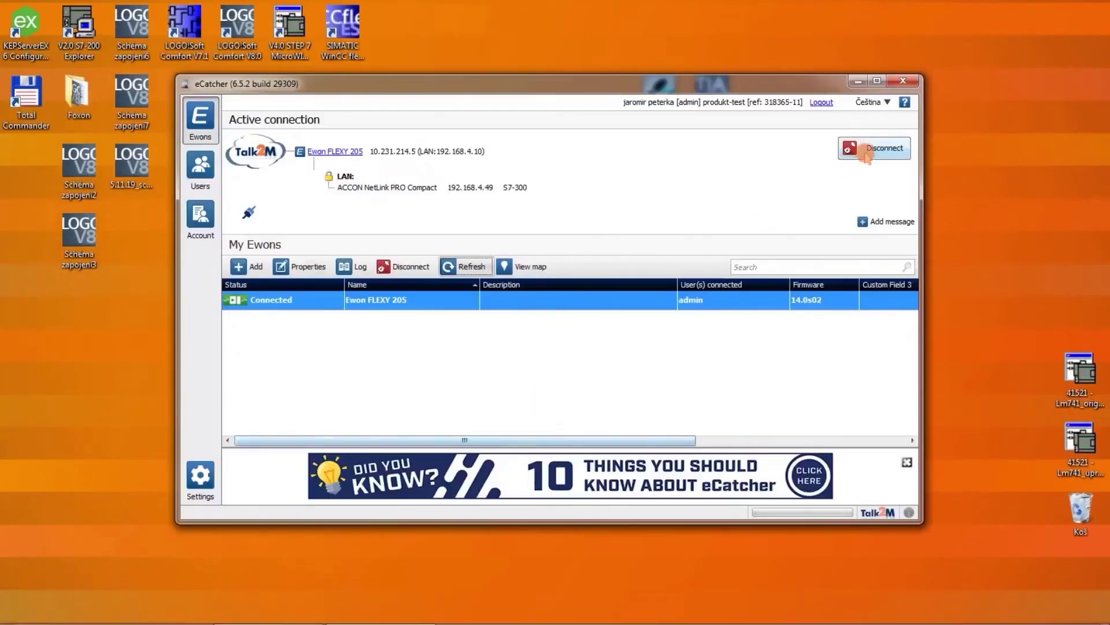
click(867, 150)
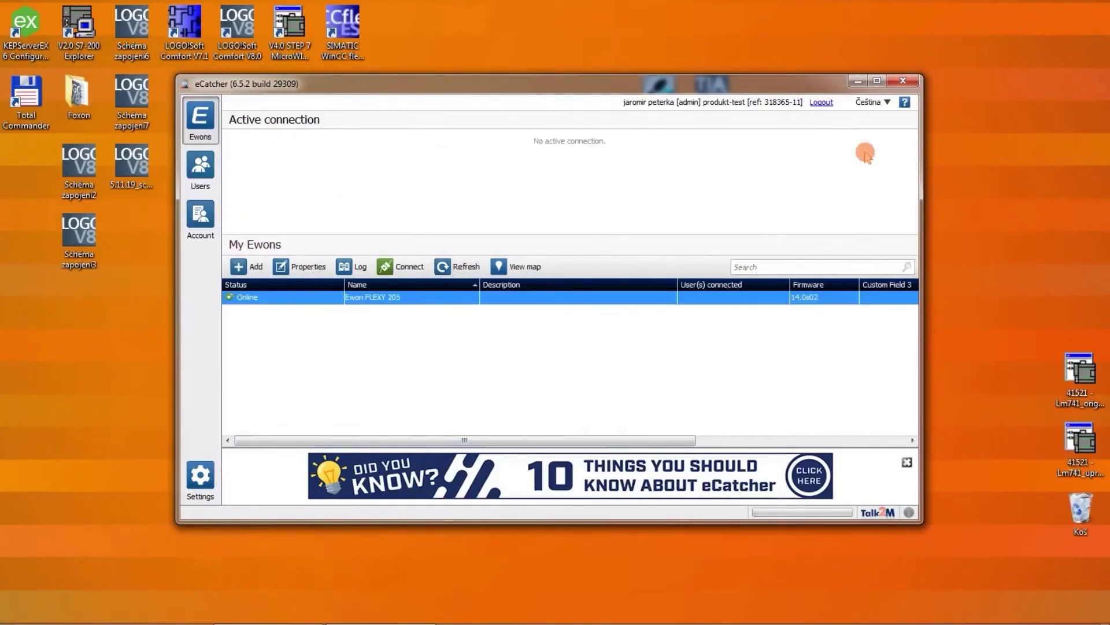
click(902, 82)
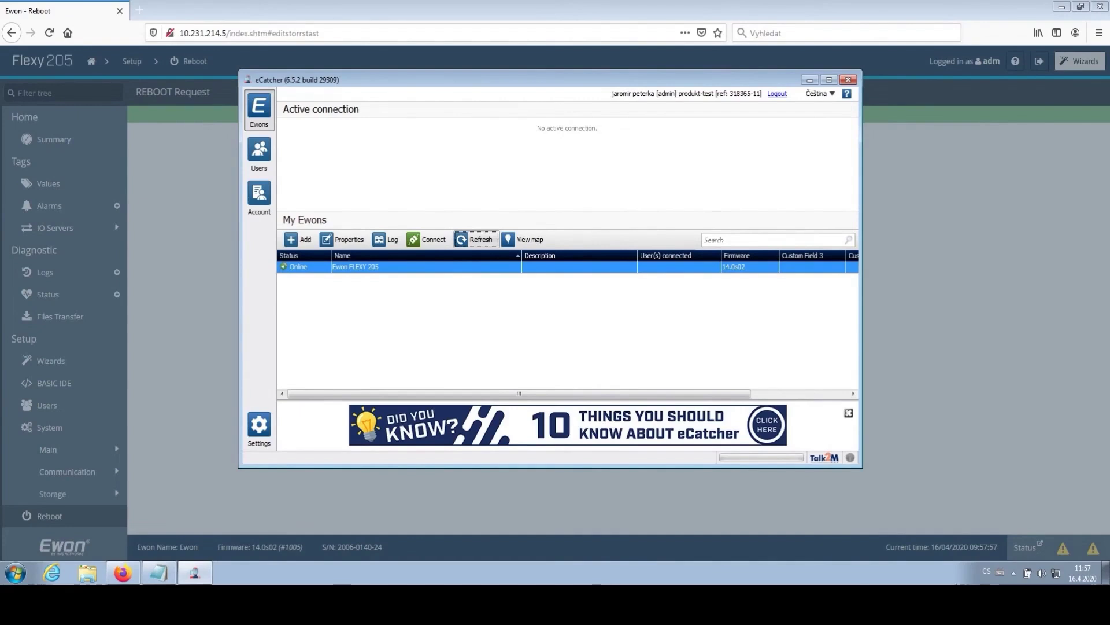
Step: Copy the S7-1500 address 172.16.8.159 from the Notepad IP notes
click(158, 573)
drag(641, 153, 696, 149)
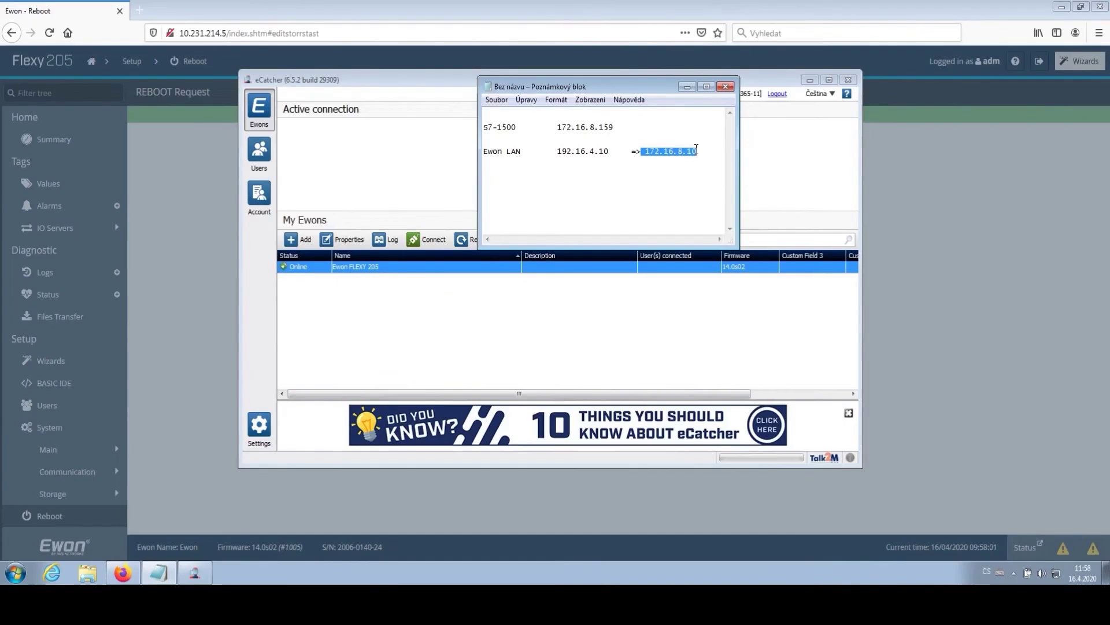
drag(616, 129, 559, 129)
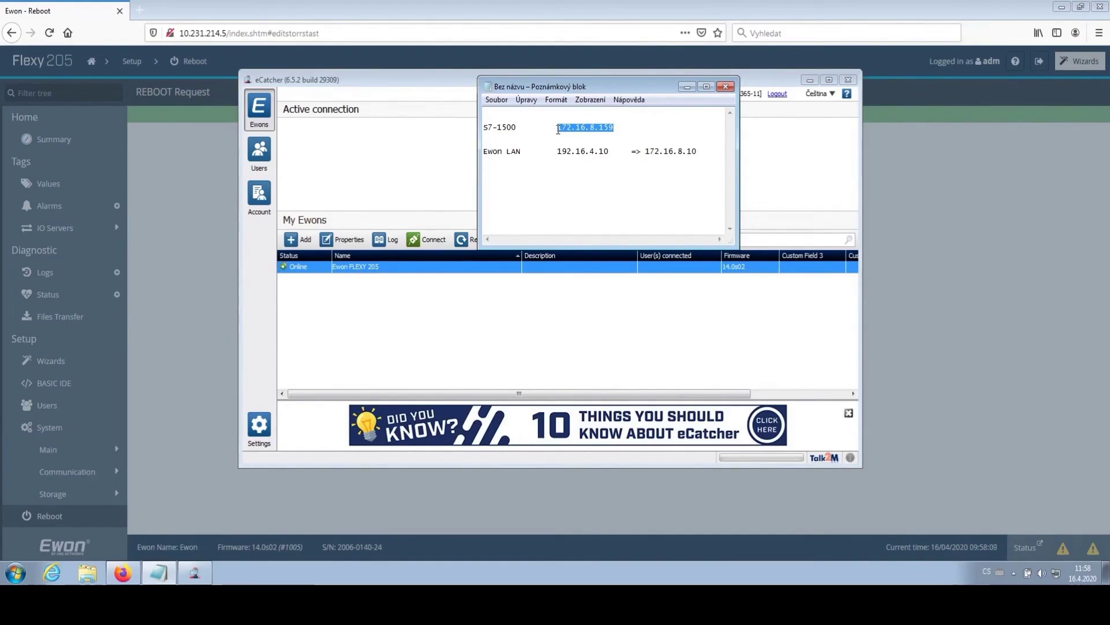
right_click(571, 127)
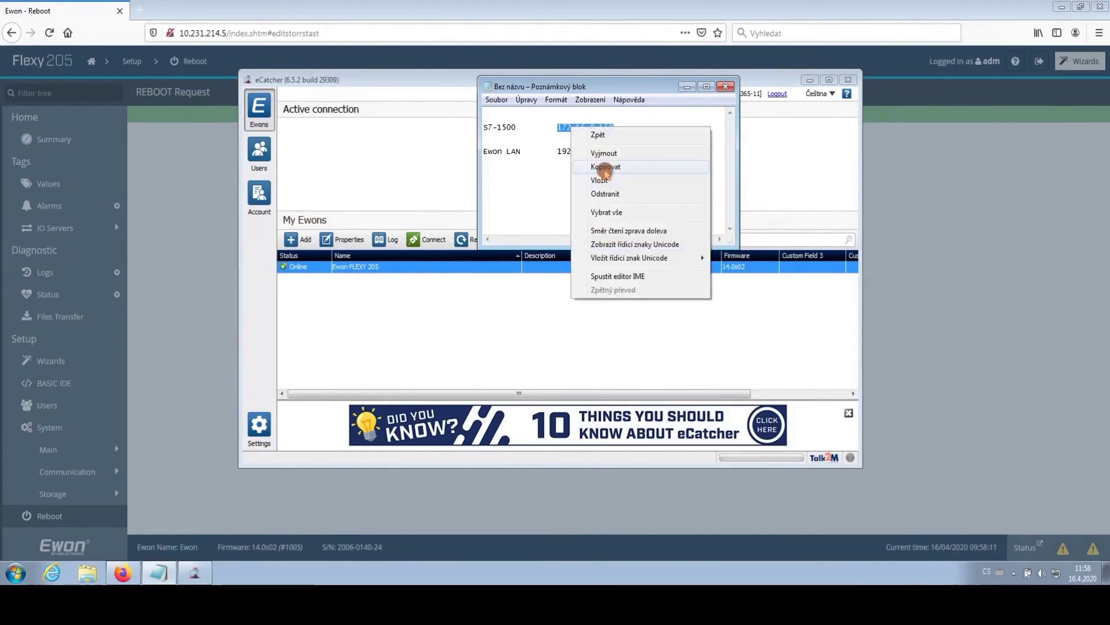
click(605, 168)
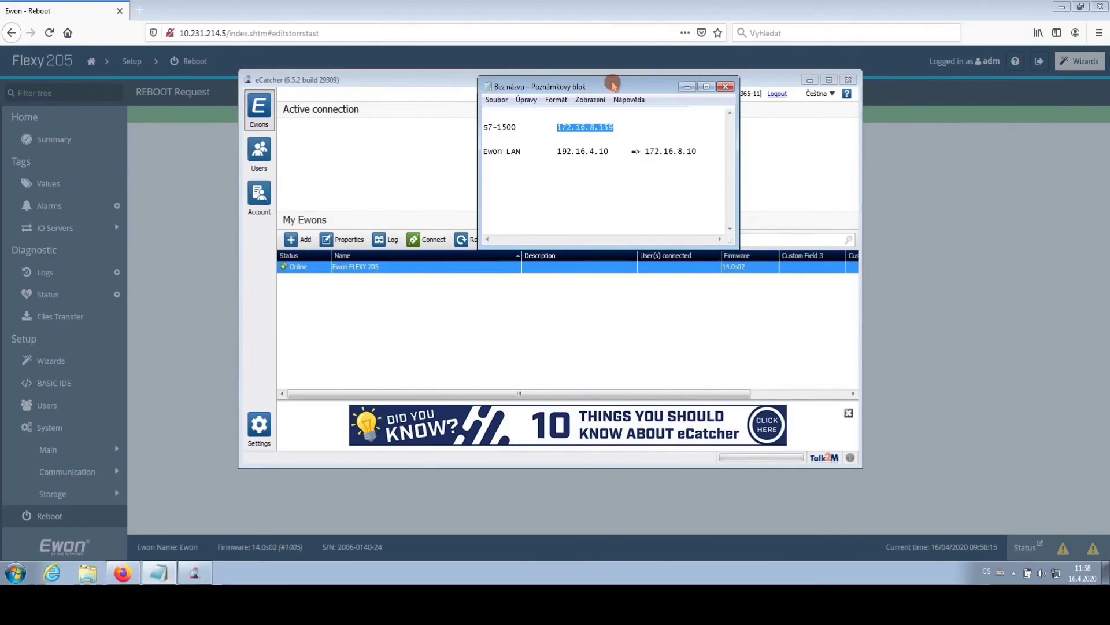
click(466, 336)
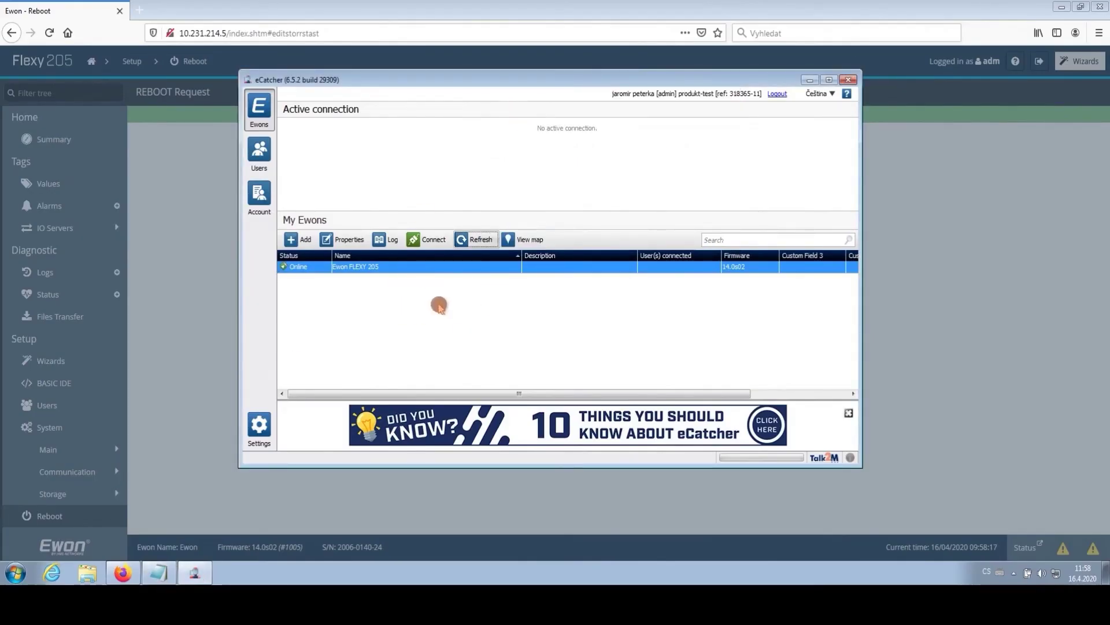
Step: Open Configure LAN Devices & Firewall from the Ewon FLEXY 205 properties
click(381, 272)
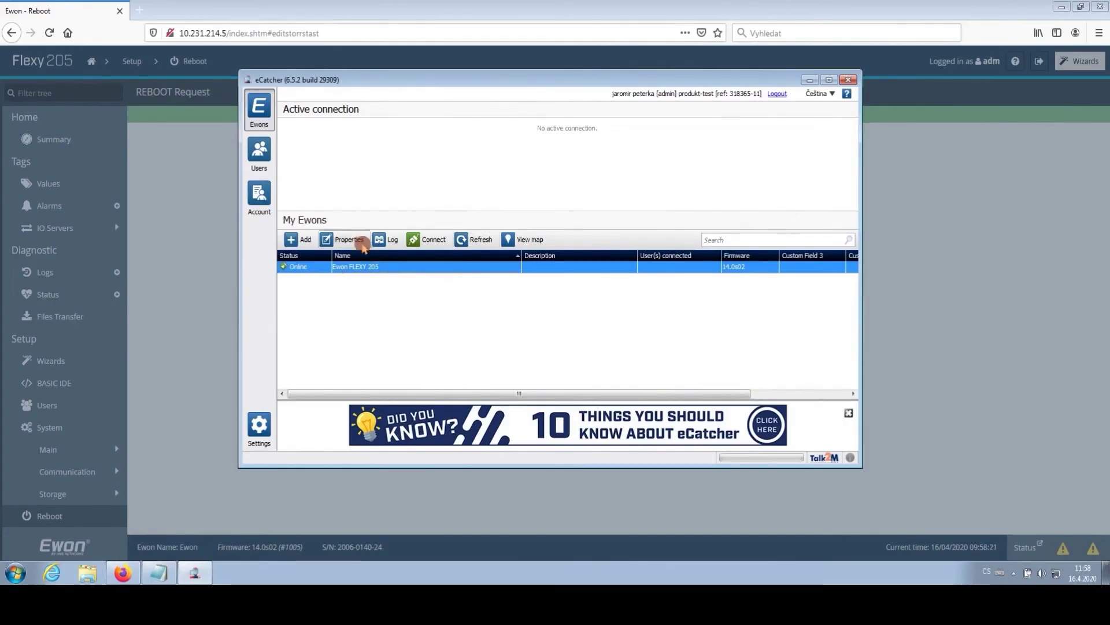
click(353, 241)
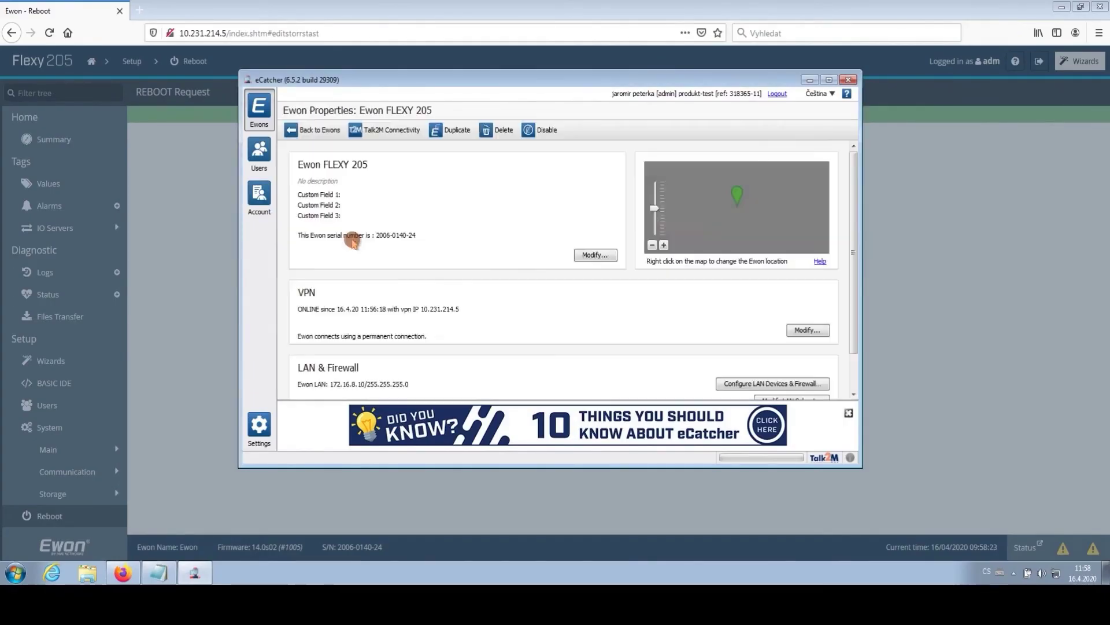
scroll(529, 312, down, 2)
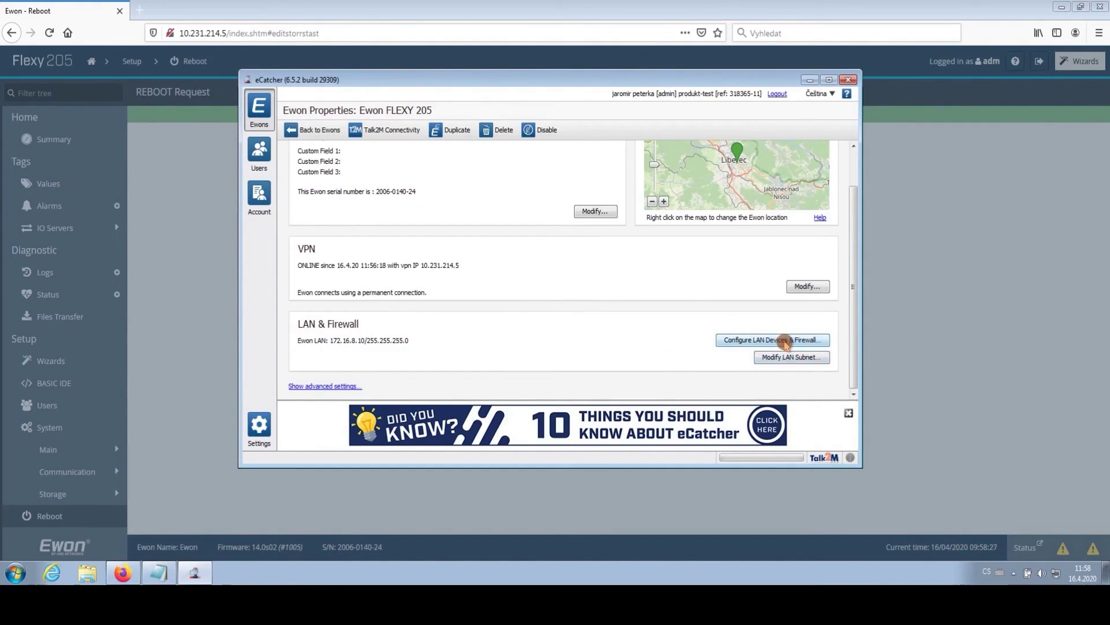
click(820, 341)
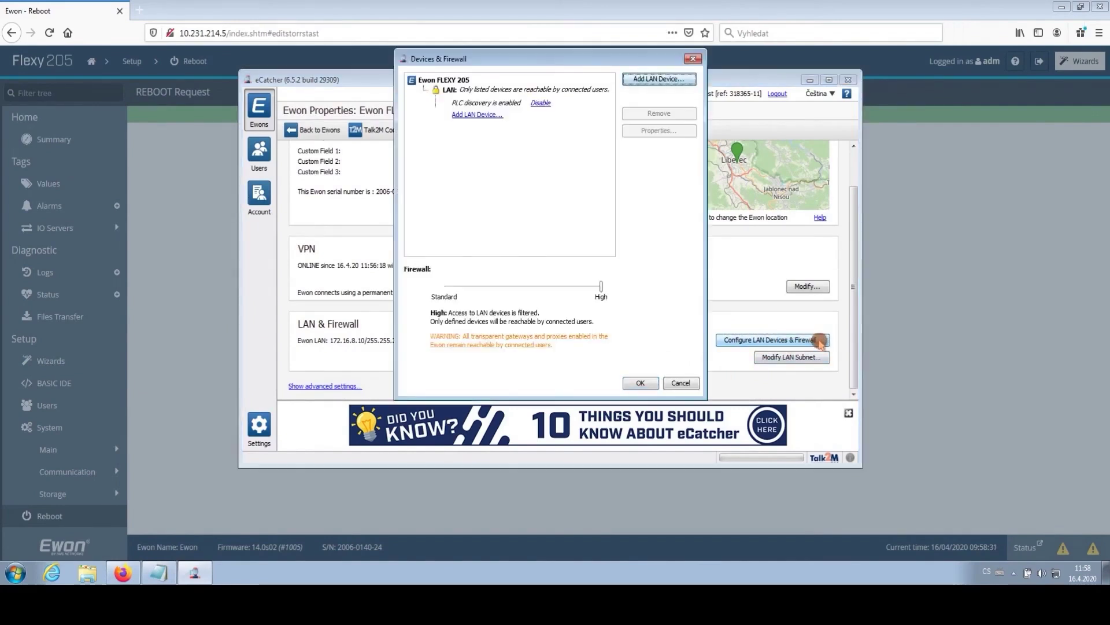
Step: Add LAN device 'S7-1500' at 172.16.8.159, visible in M2Web over HTTP port 80
click(482, 114)
text(S7-1)
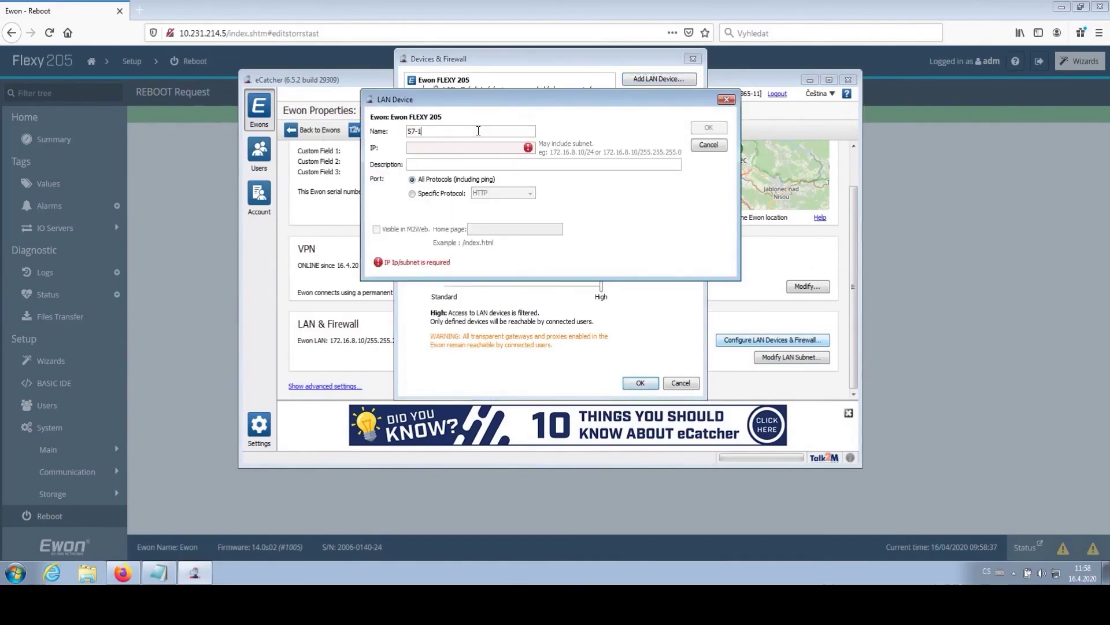
text(500)
click(469, 147)
text(172.16.8.159)
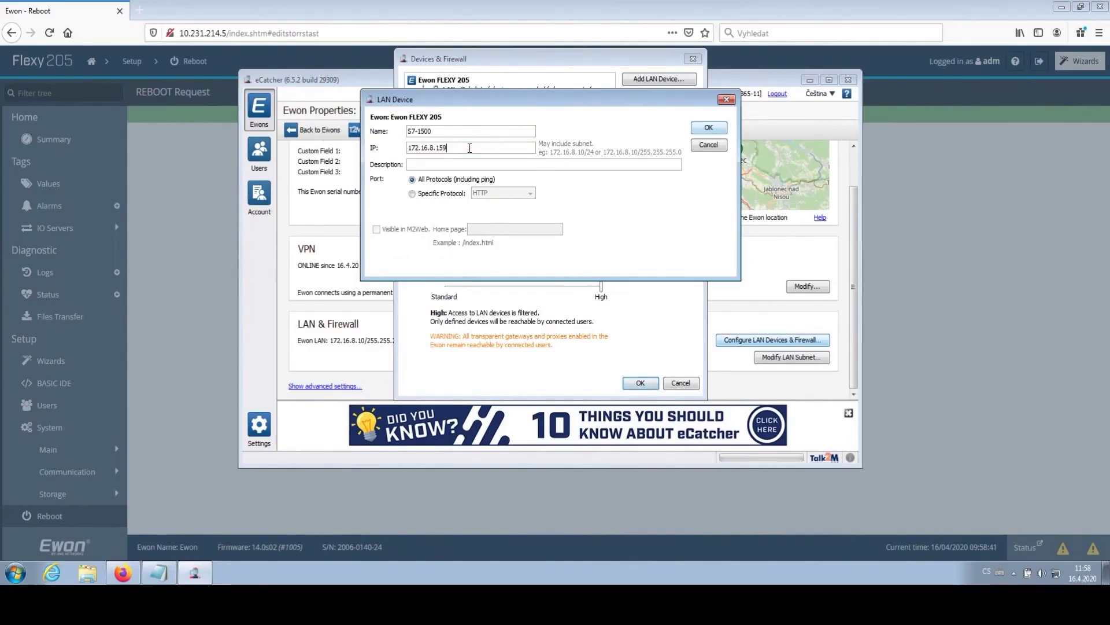
click(376, 230)
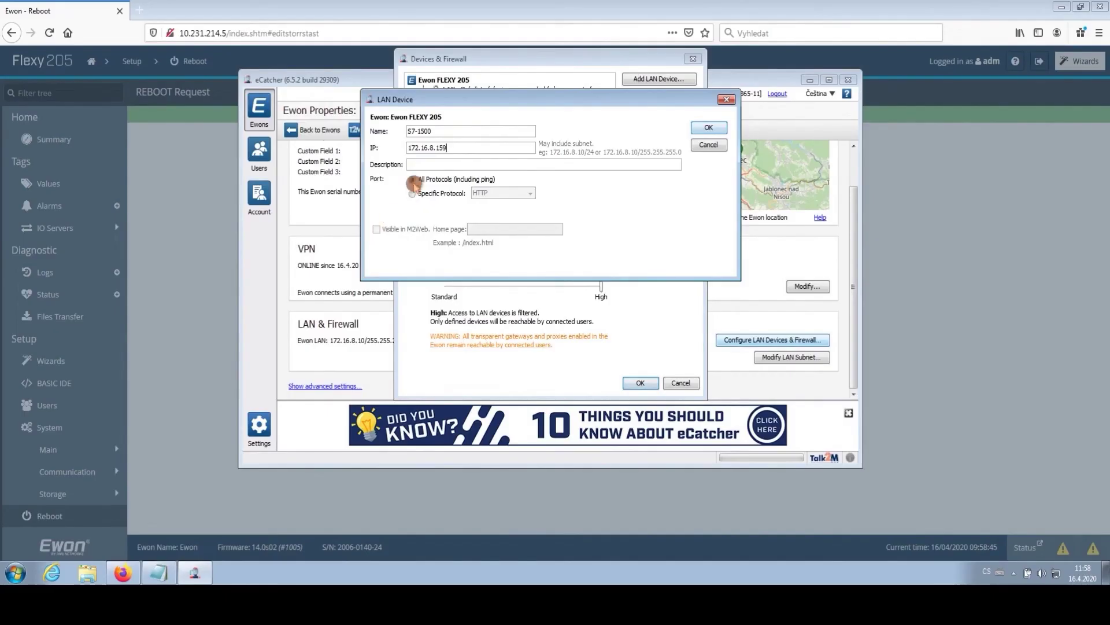
click(424, 165)
click(376, 229)
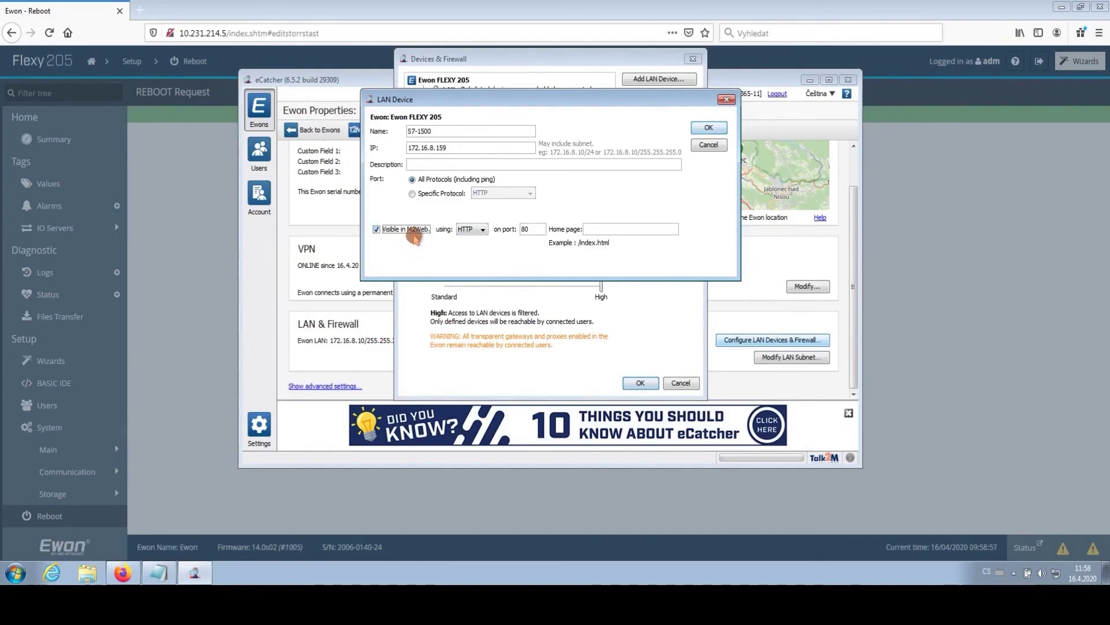
click(709, 128)
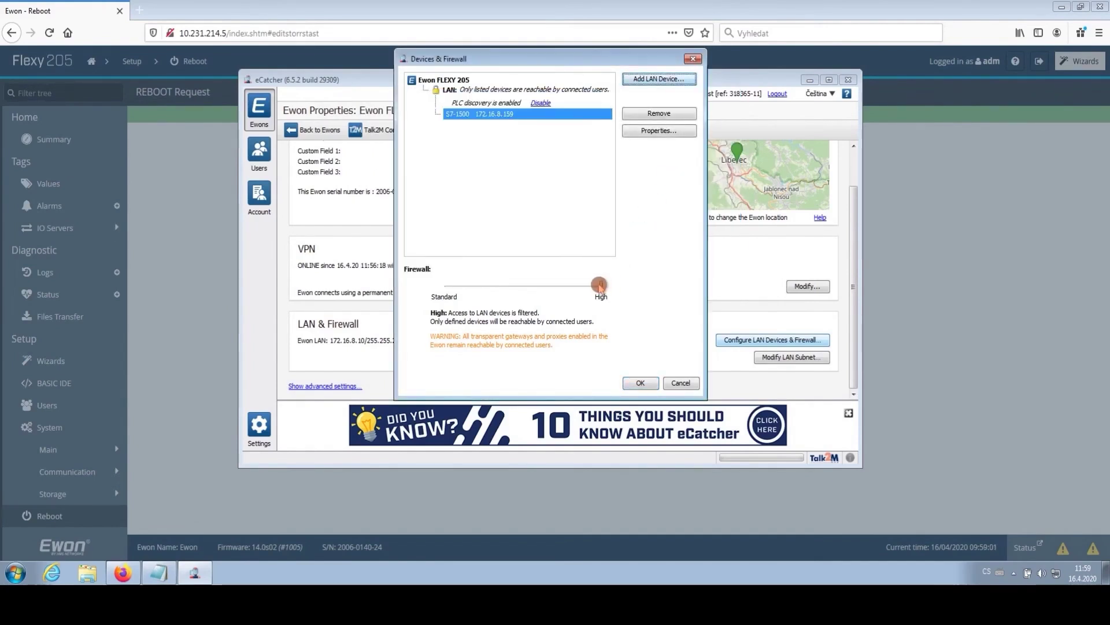
Step: Save the LAN device settings with firewall High and reconnect to Ewon FLEXY 205
mouse_move(600, 284)
mouse_down()
mouse_move(507, 285)
mouse_move(602, 286)
mouse_up()
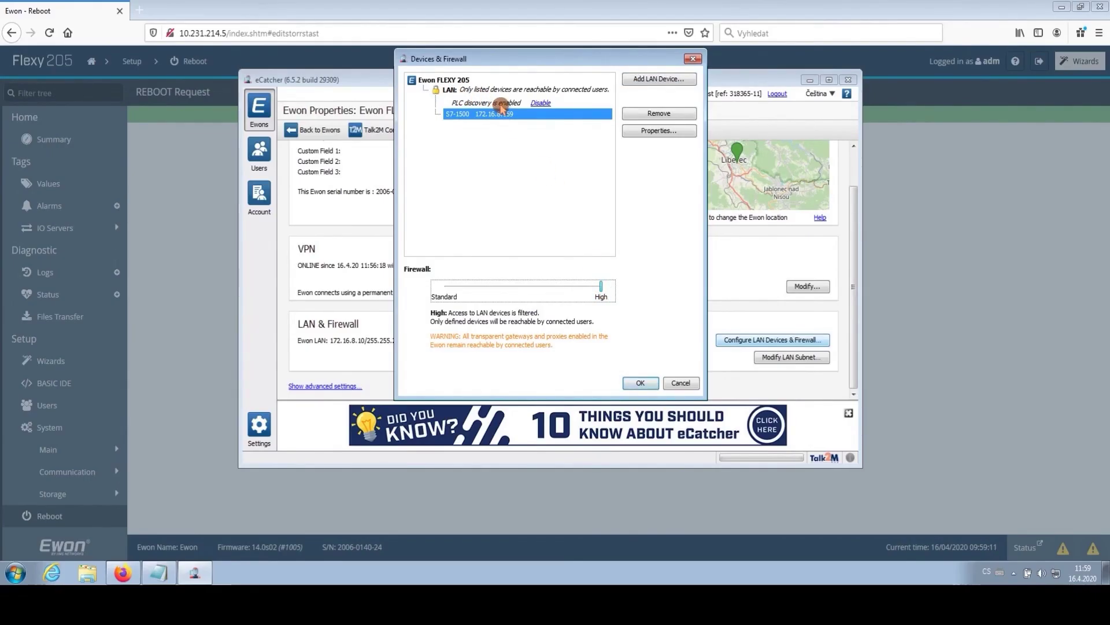
click(639, 383)
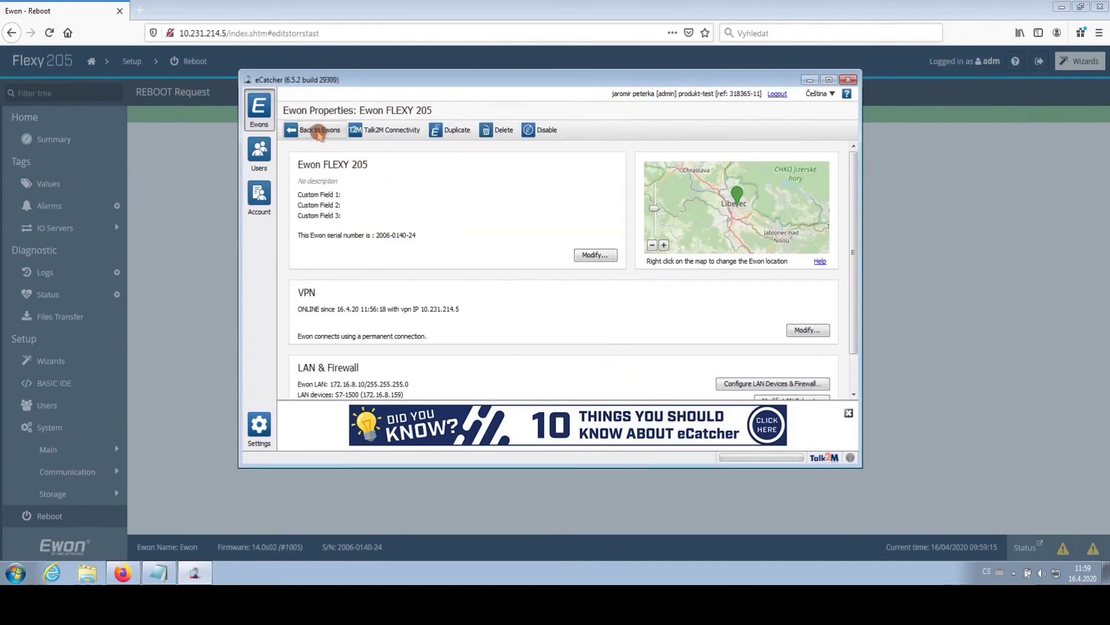
click(316, 131)
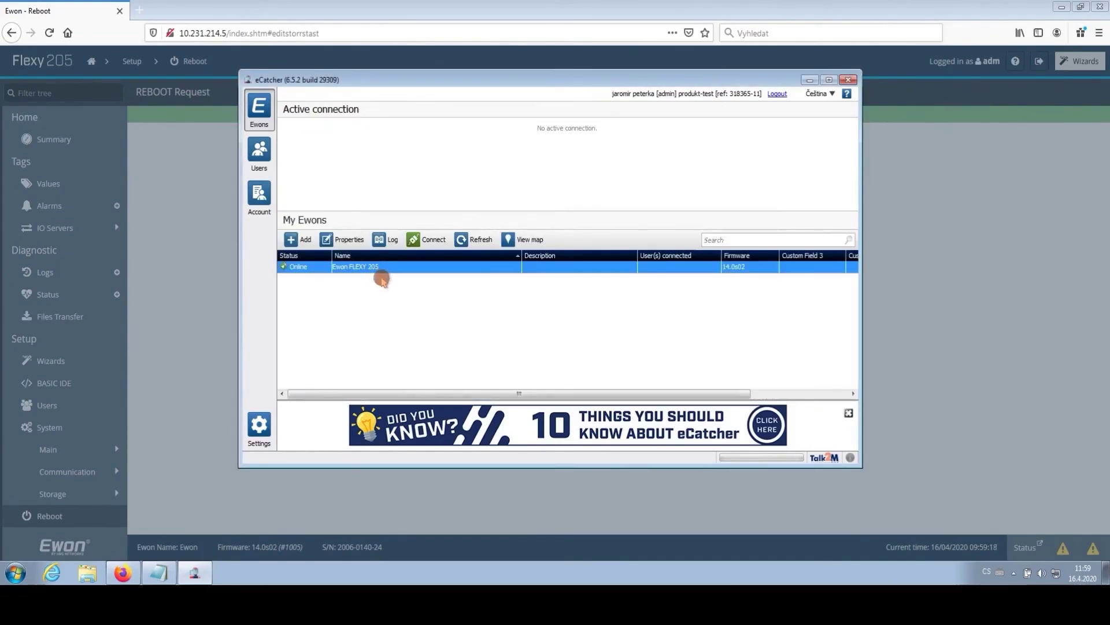
click(432, 240)
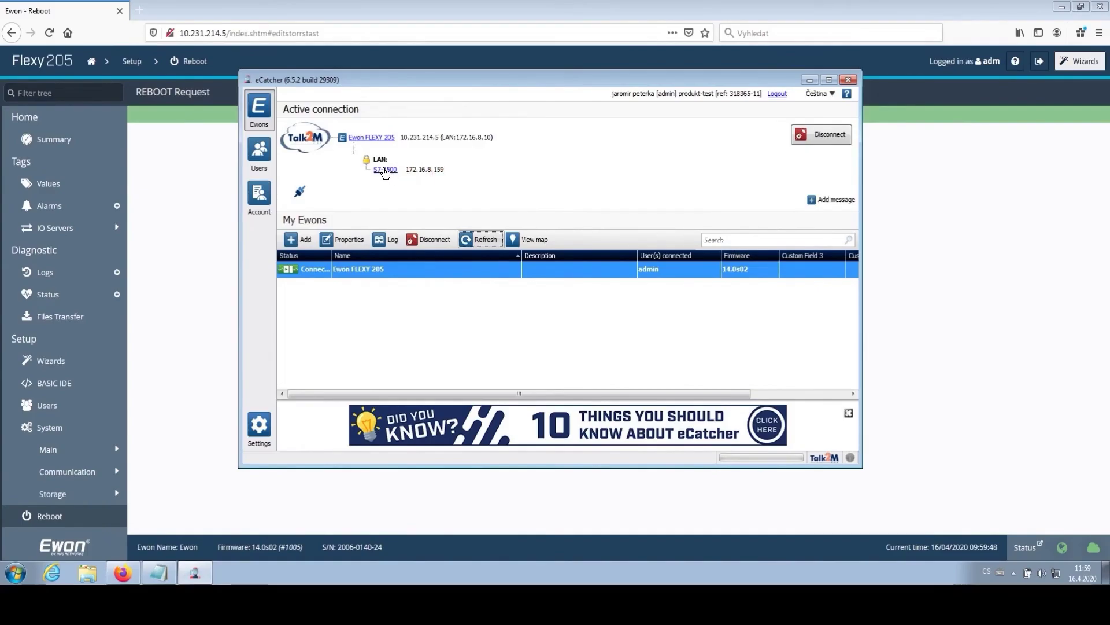
Step: View the S7-1500 web server start page (CPU 1511-1 PN, RUN, OK), then close Firefox
click(385, 170)
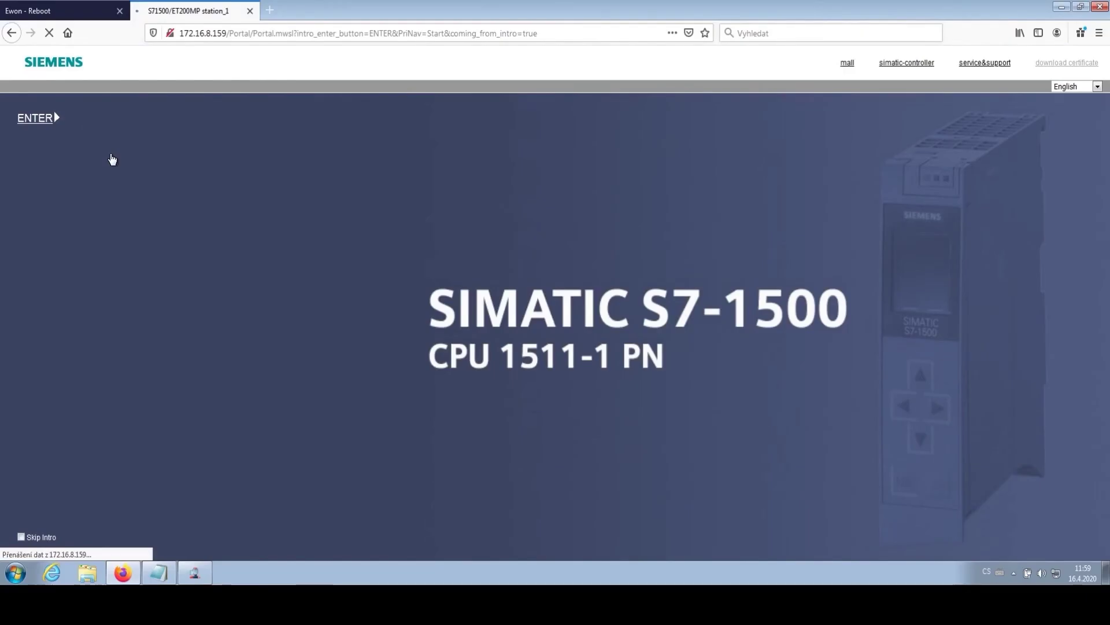
click(112, 156)
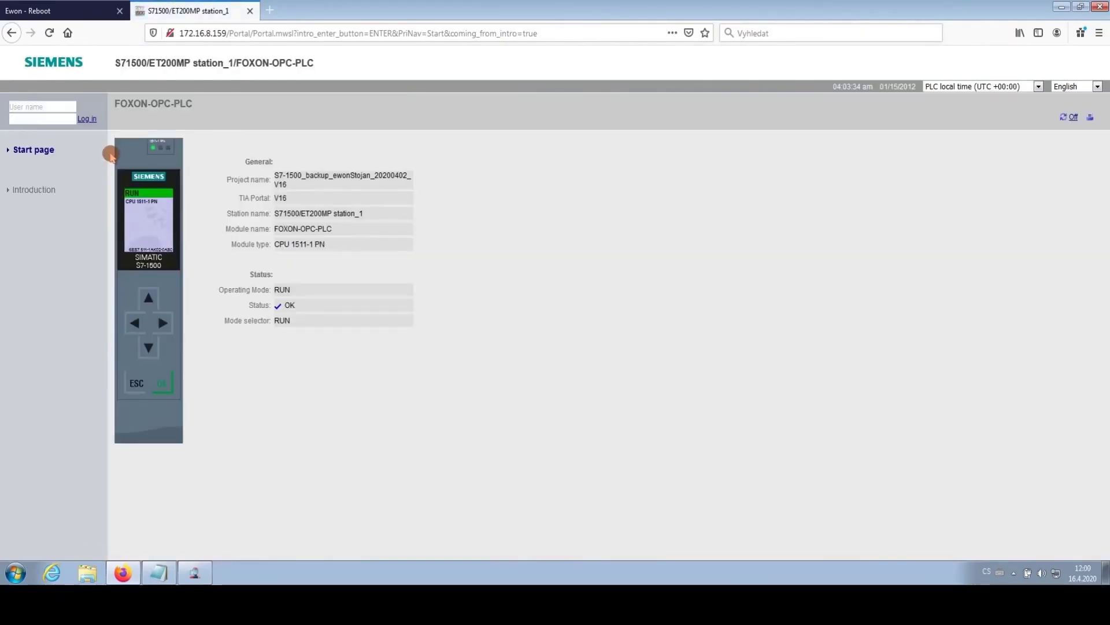
click(1100, 8)
click(528, 304)
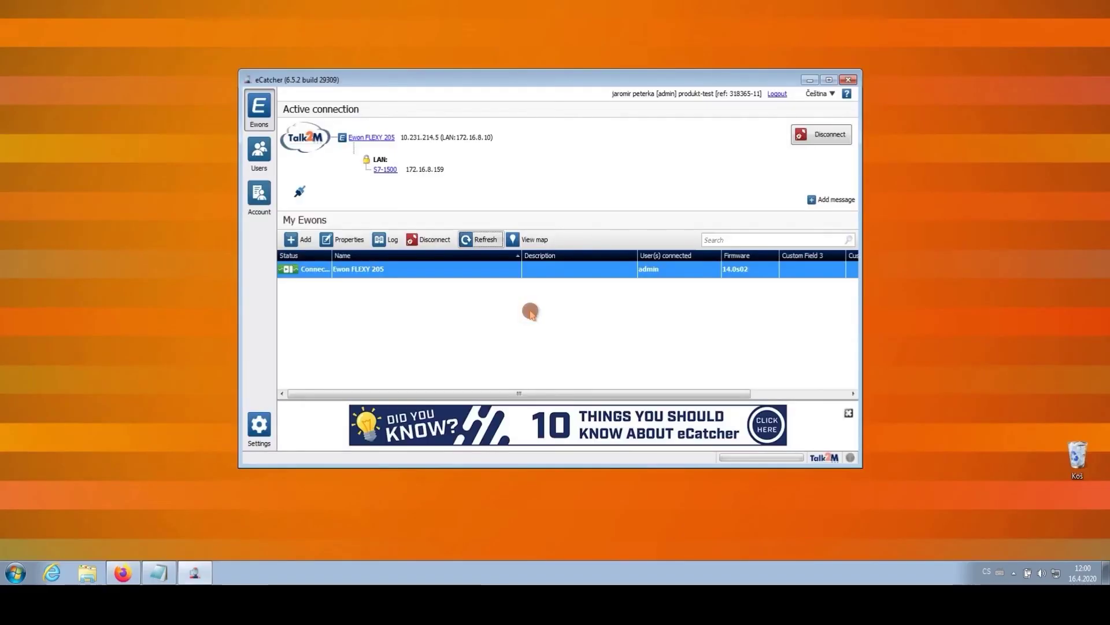
Step: Launch TIA Portal V16 and switch to the project view with no project open
click(809, 80)
double_click(421, 207)
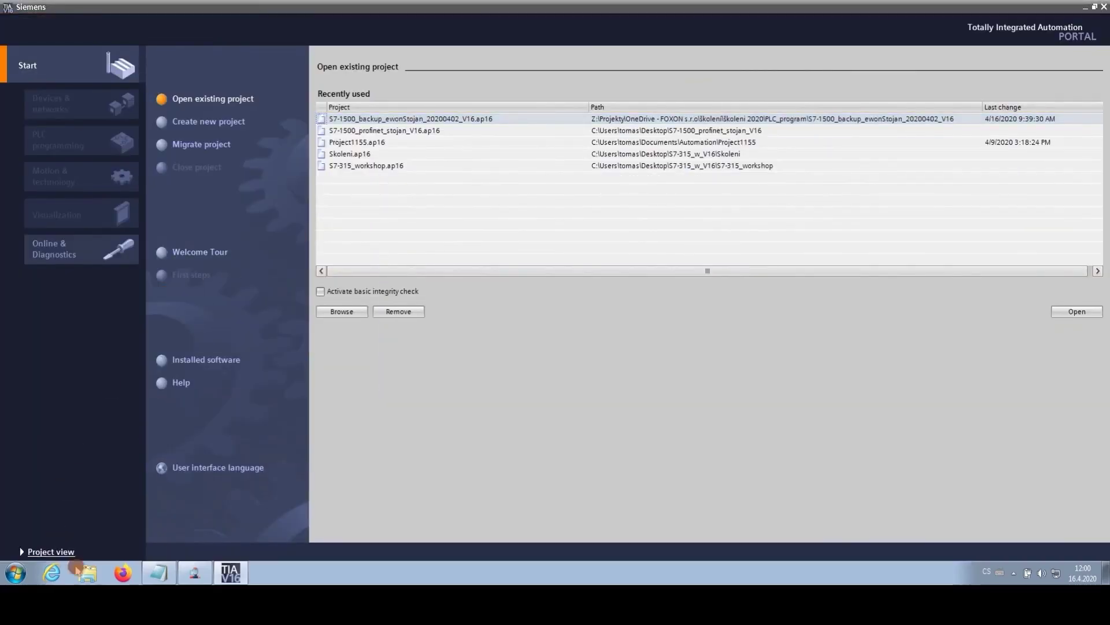
click(50, 552)
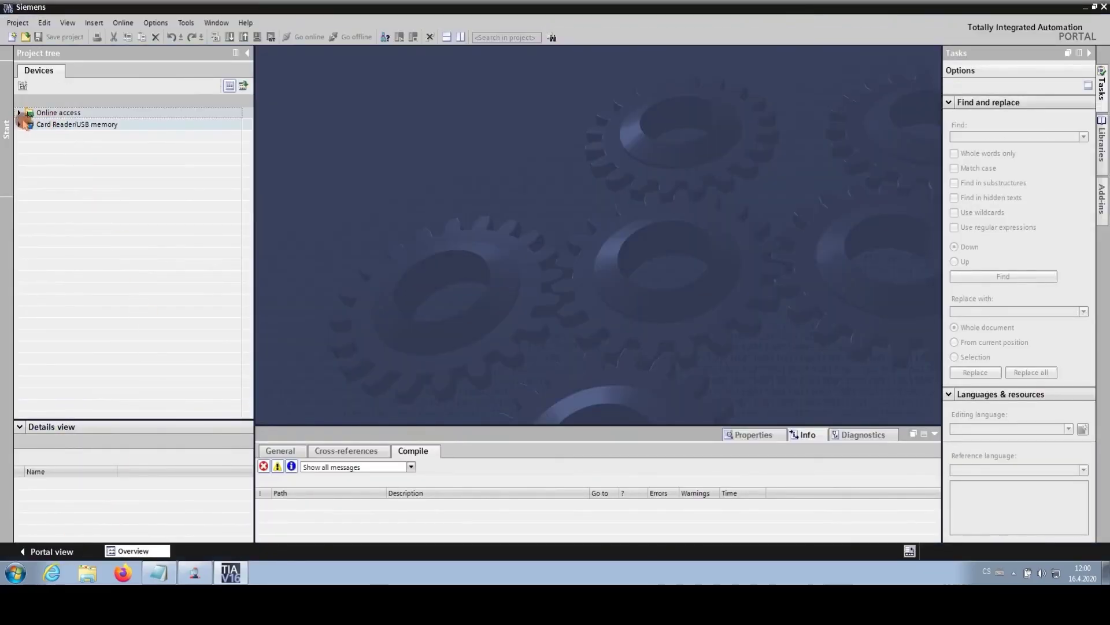
click(19, 112)
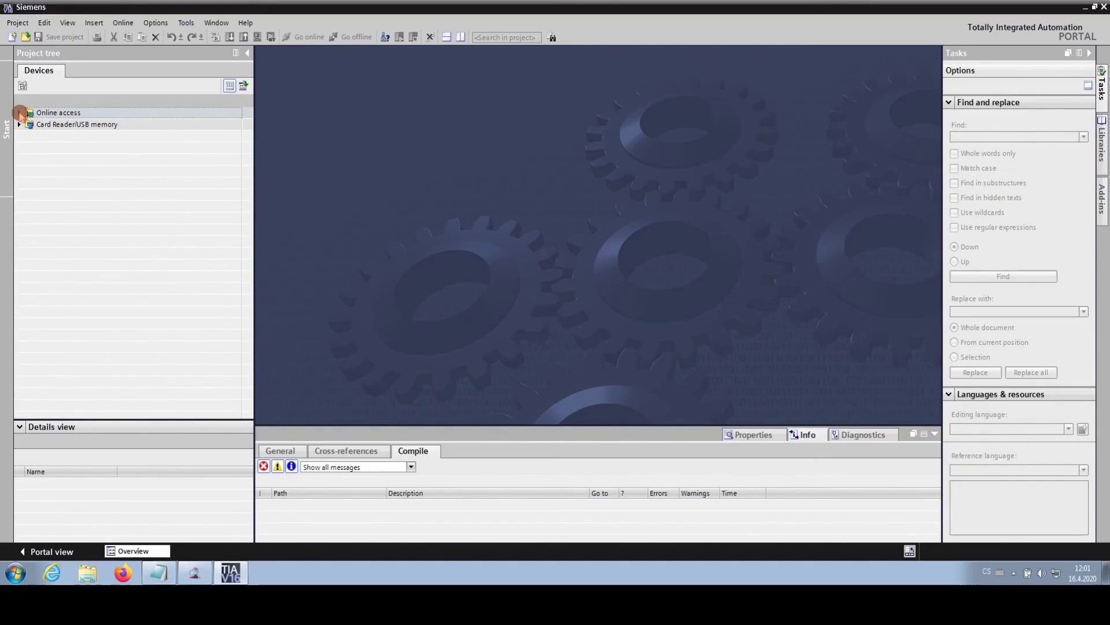
Step: Update accessible devices on the TAP-Windows Adapter V9 VPN interface
click(19, 112)
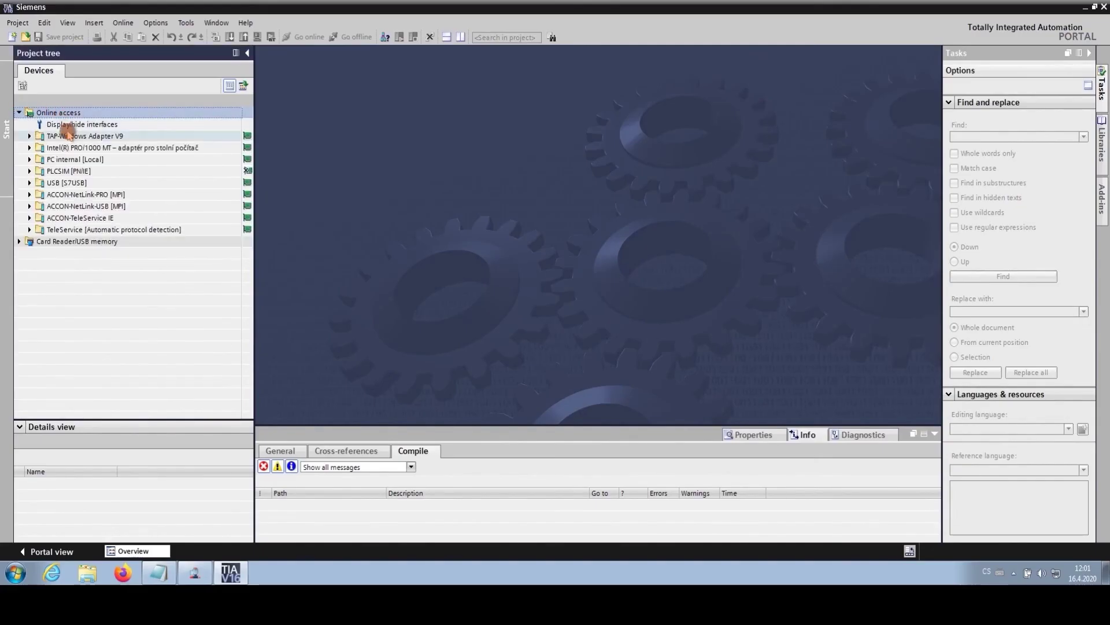
click(70, 135)
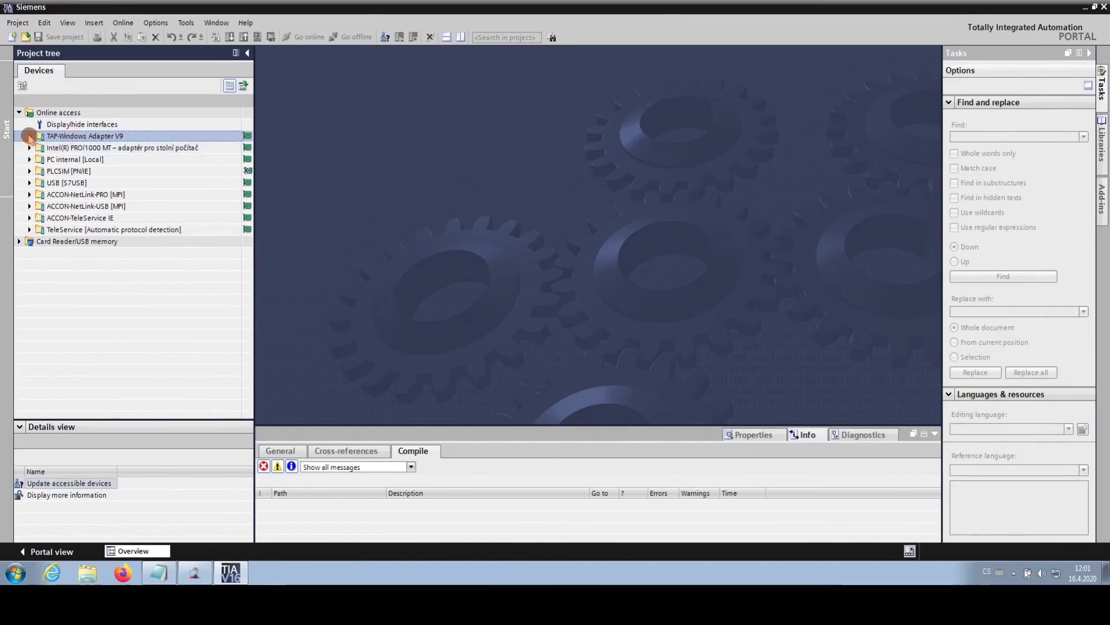
click(30, 135)
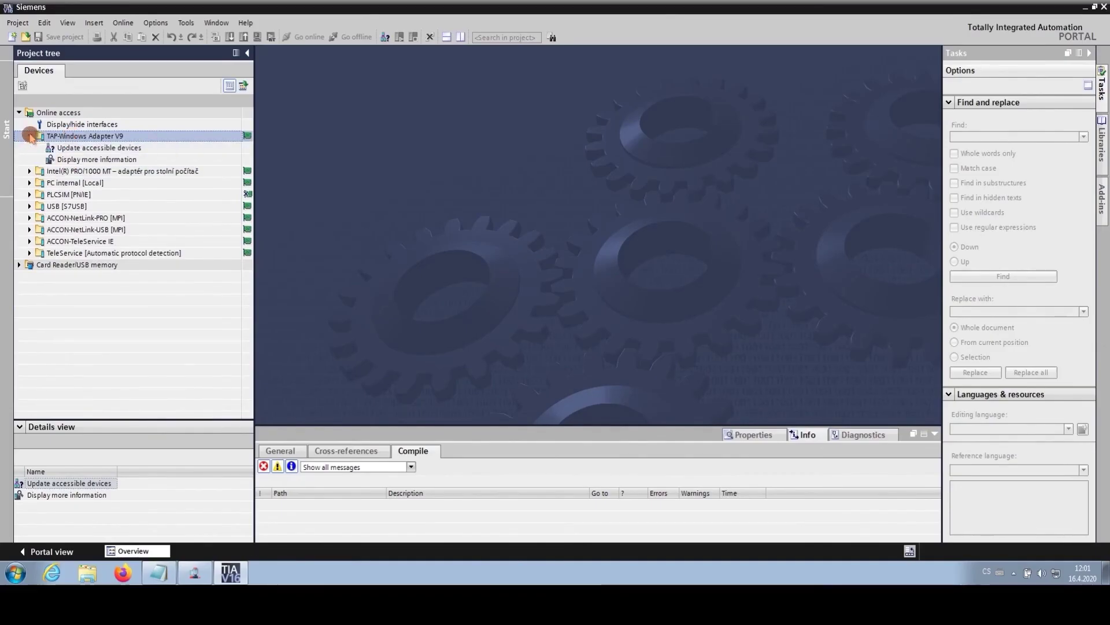
double_click(87, 148)
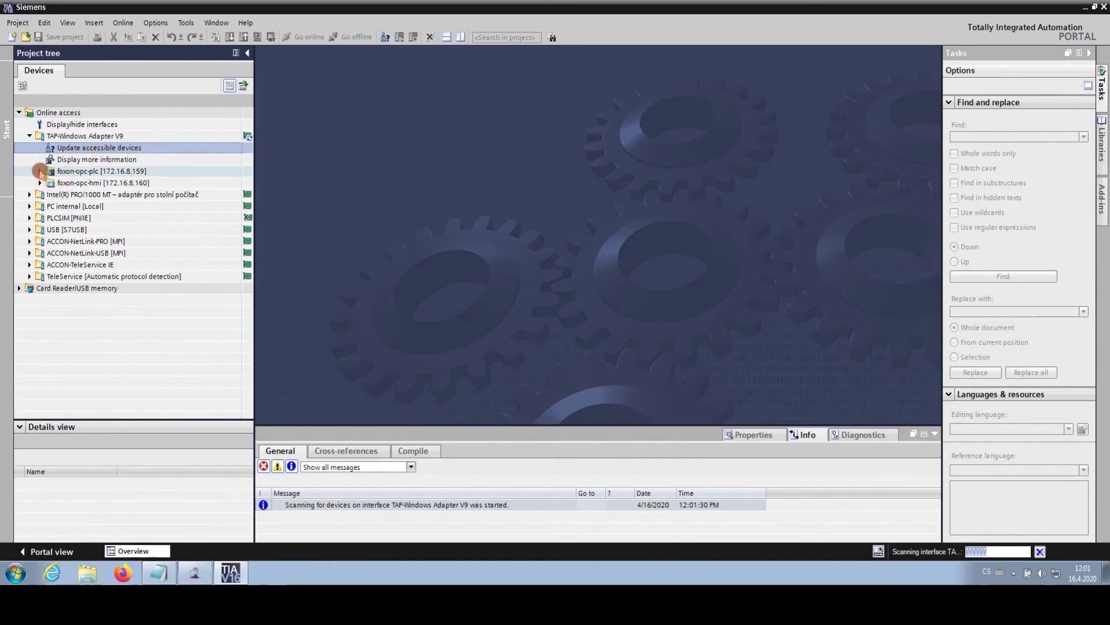
Step: Open Online & diagnostics for foxon-opc-plc at 172.16.8.159
click(40, 172)
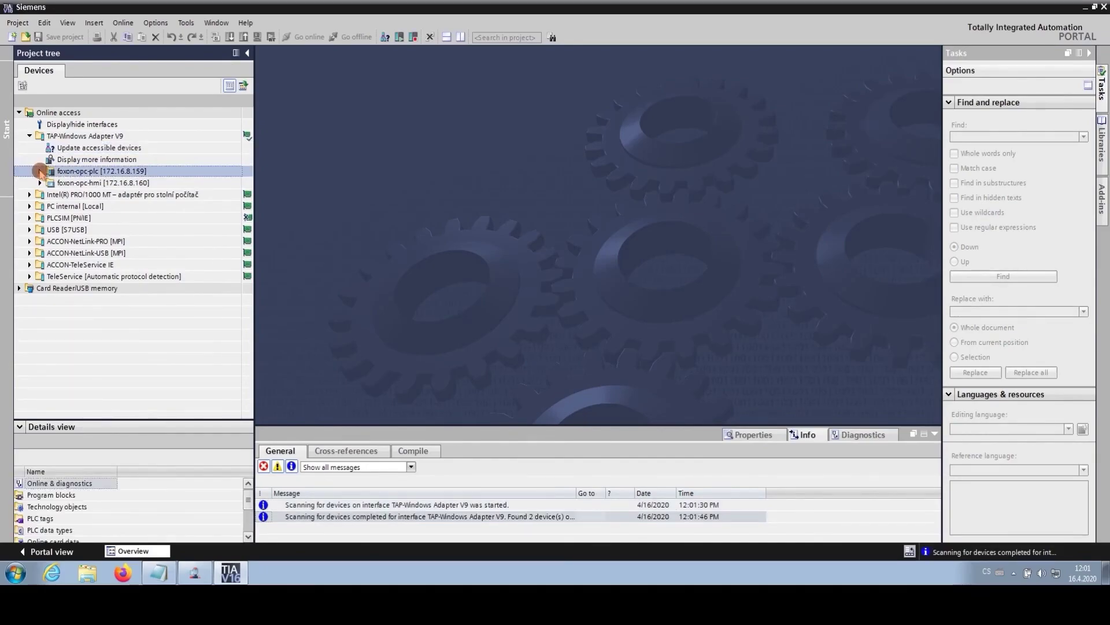
click(39, 171)
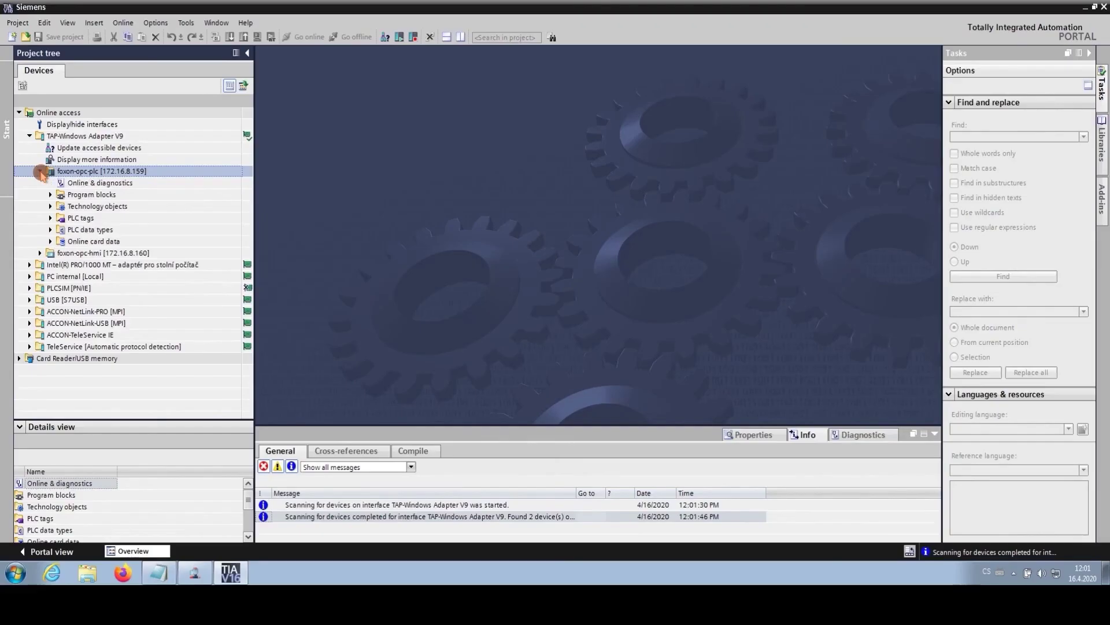
click(86, 183)
double_click(86, 183)
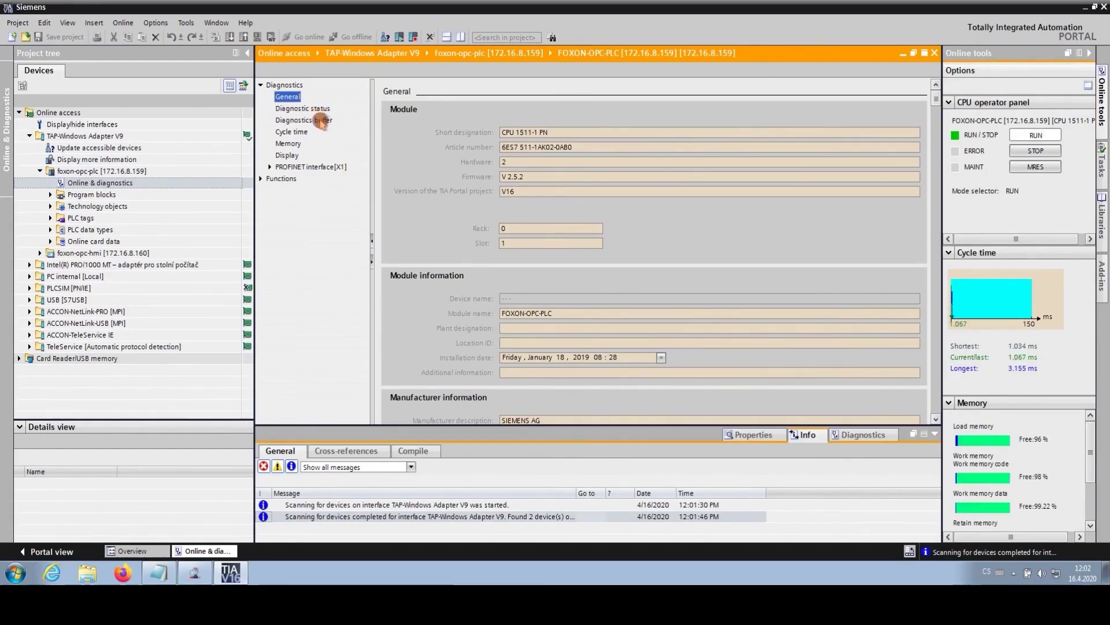
Step: Review the 44 CPU events in the diagnostics buffer, close the diagnostics editor, and relaunch TIA Portal V16
click(321, 121)
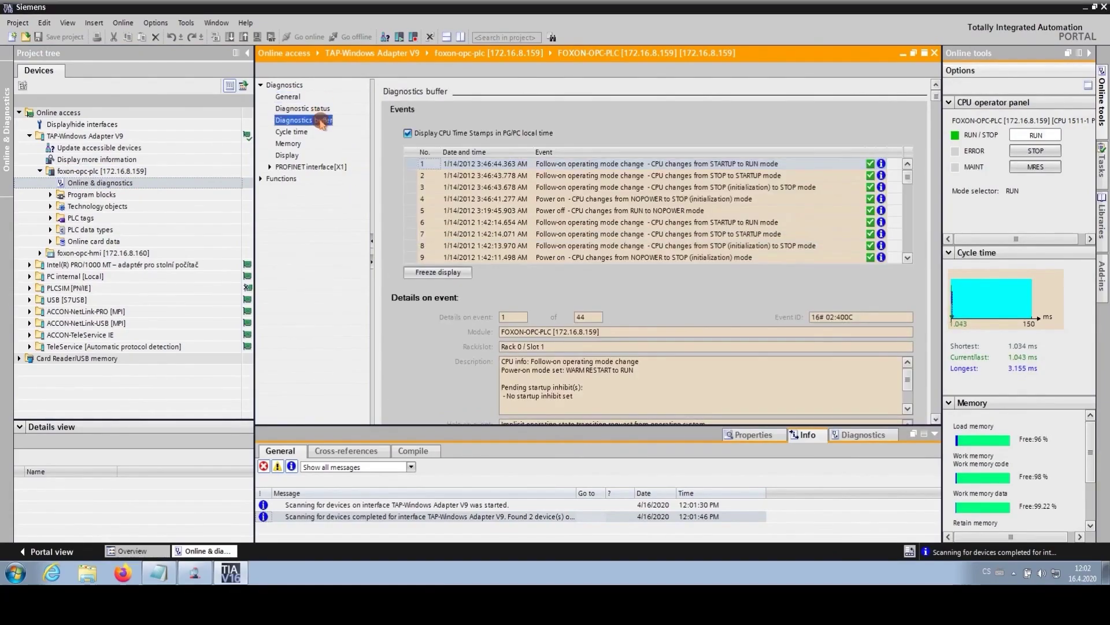
click(909, 196)
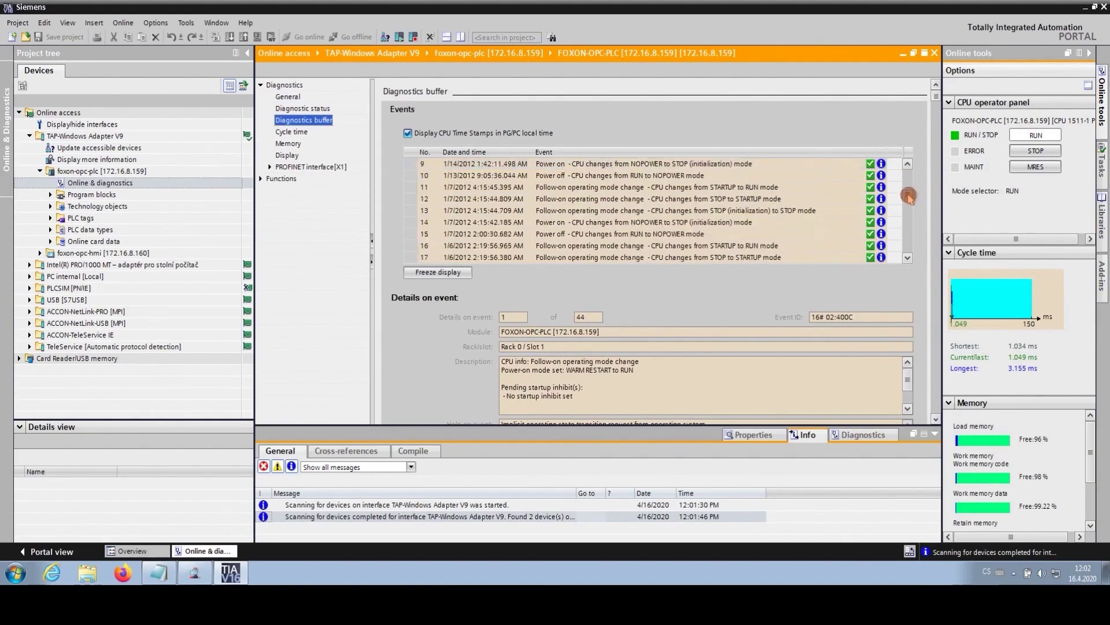
click(910, 167)
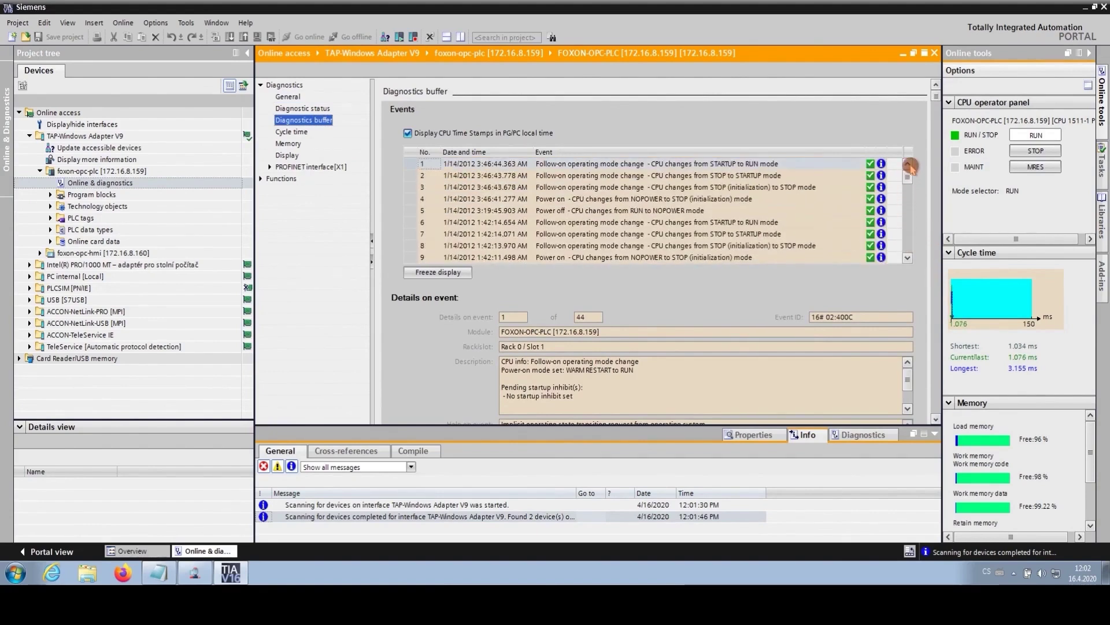
click(934, 53)
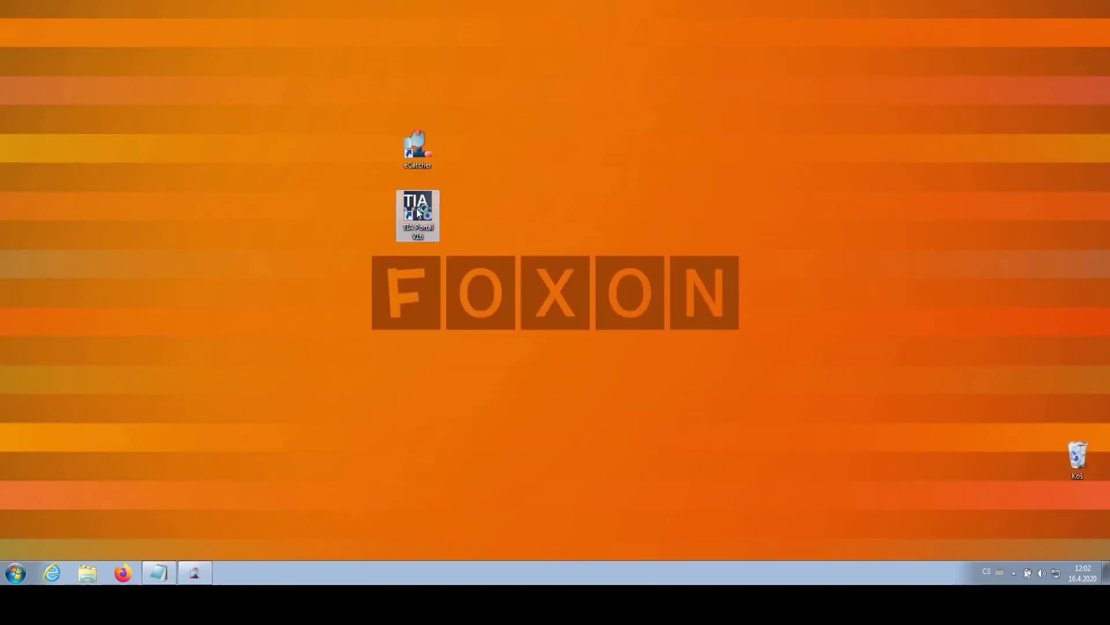
double_click(418, 213)
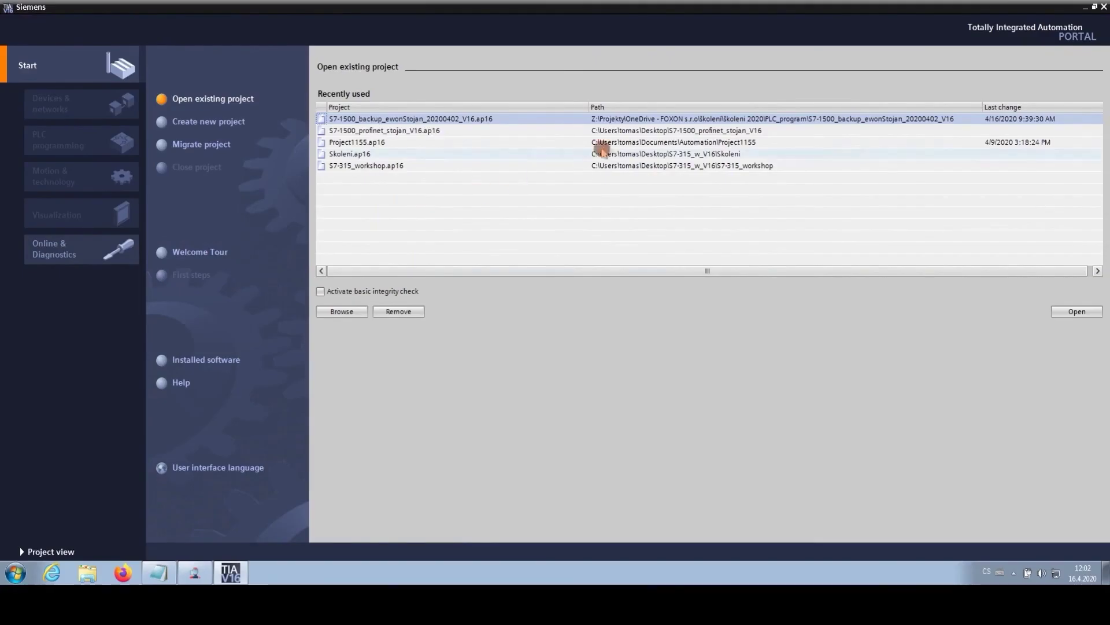
Step: Open S7-1500_backup_ewonStojan_20200402_V16 from the Recently used project list
click(632, 120)
double_click(631, 120)
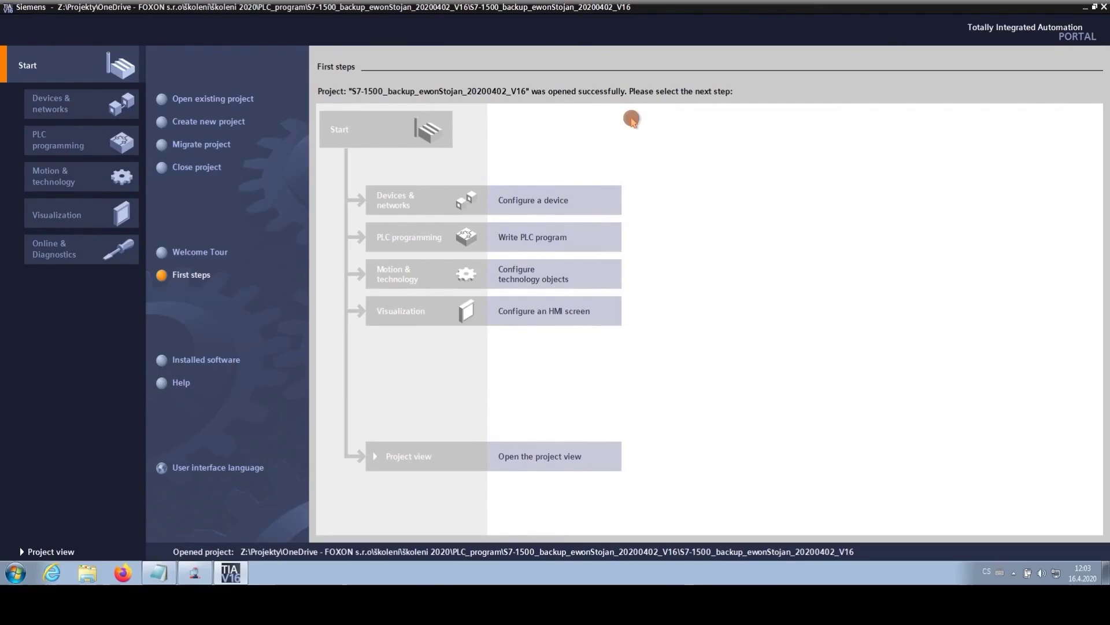
Step: In the project view, open Block_1 [FC5] under FOXON-OPC-PLC > Program blocks
click(544, 460)
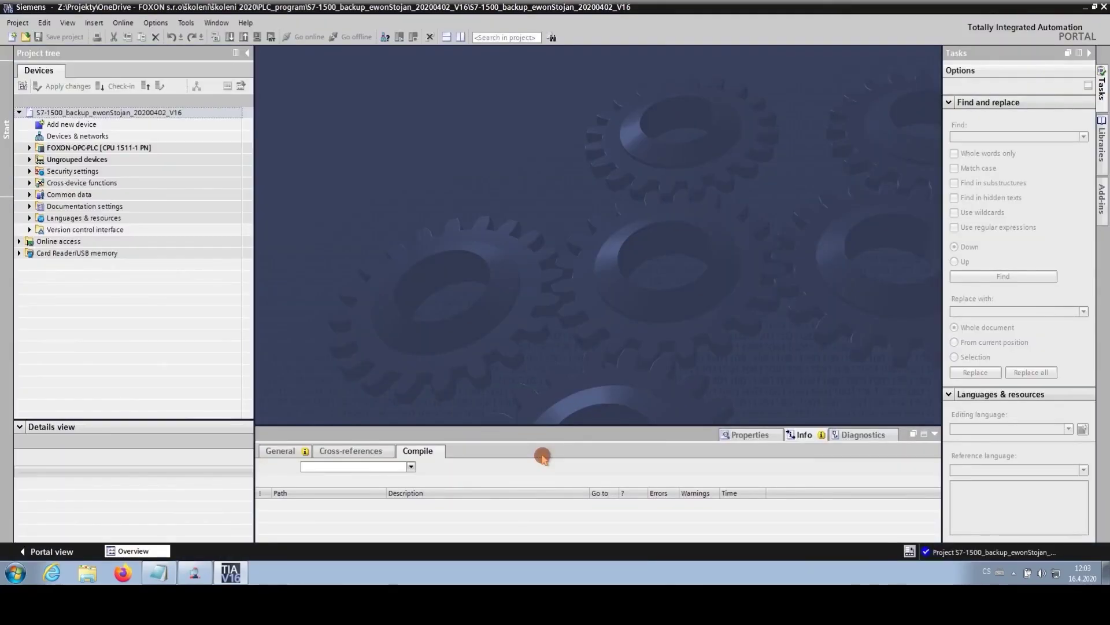
click(30, 147)
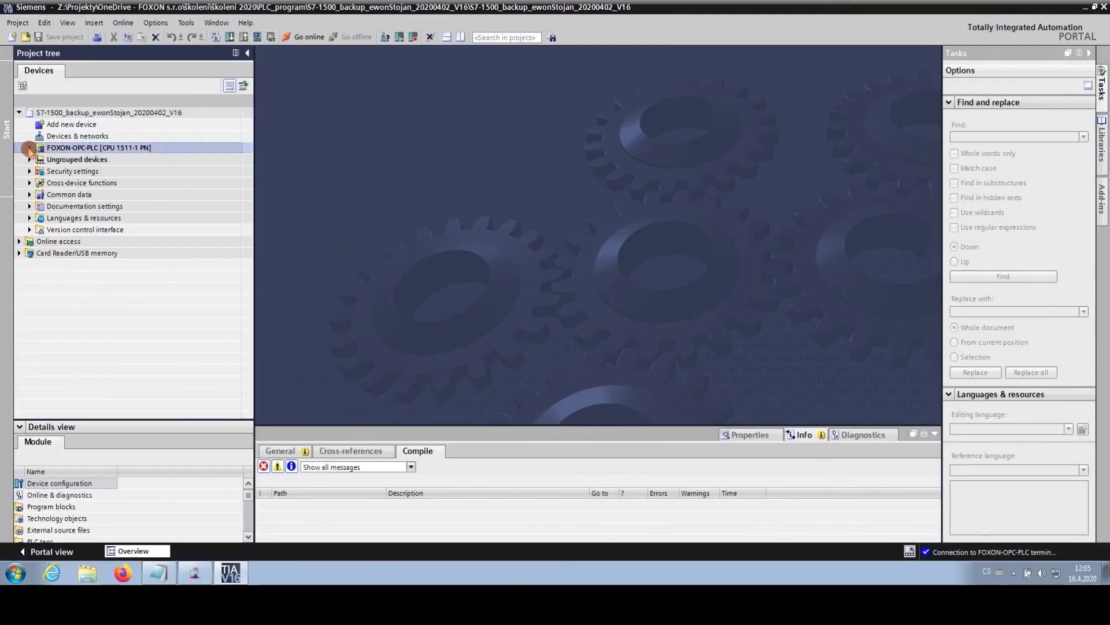
click(30, 147)
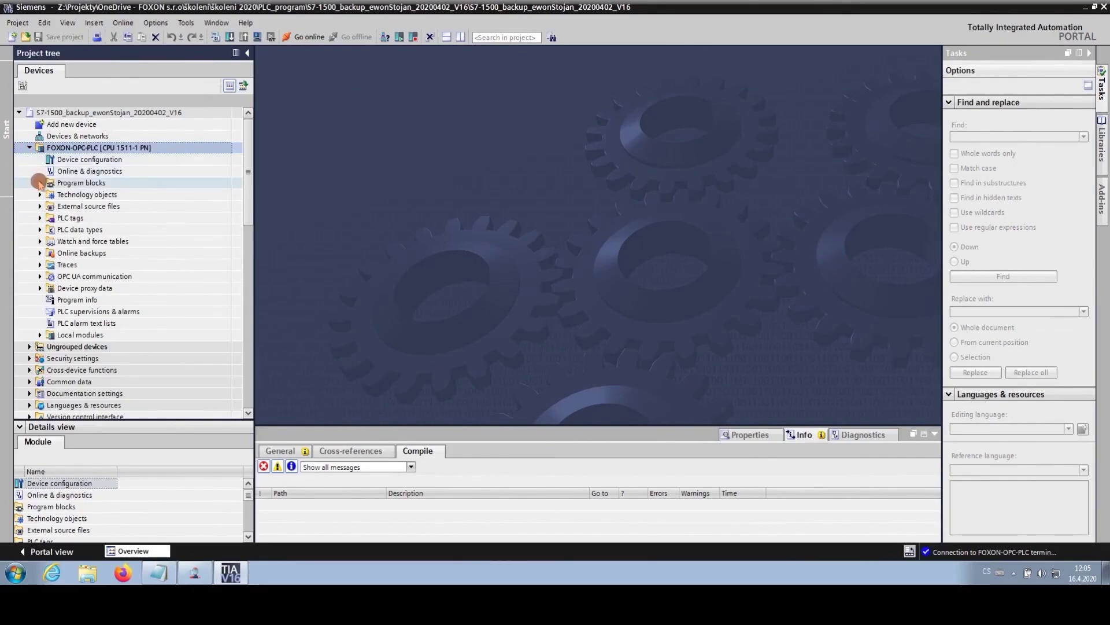
click(39, 182)
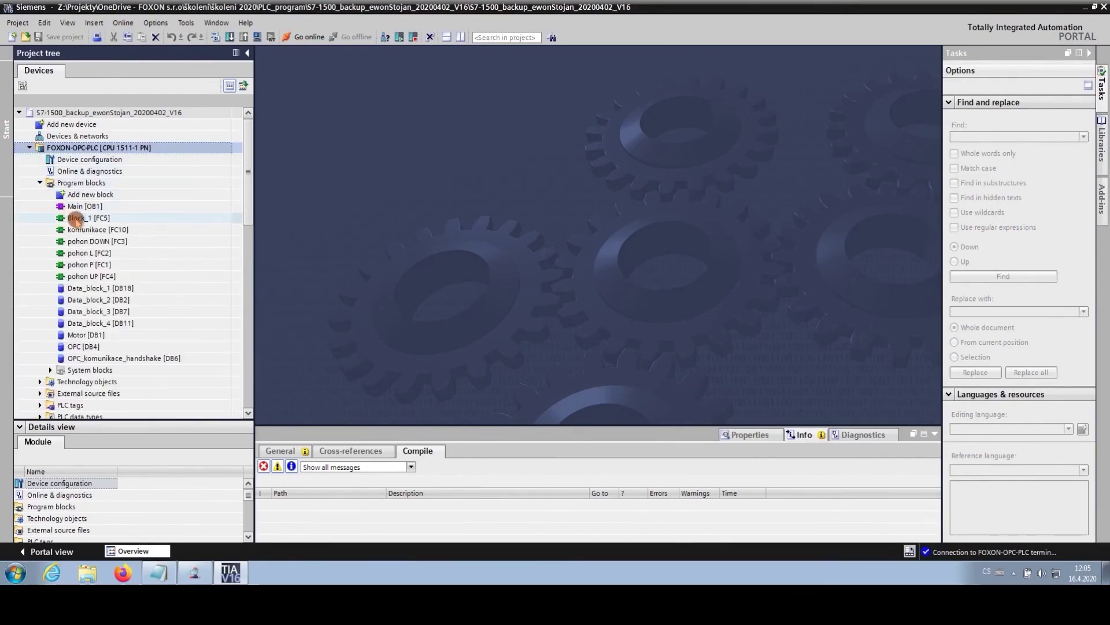
click(75, 219)
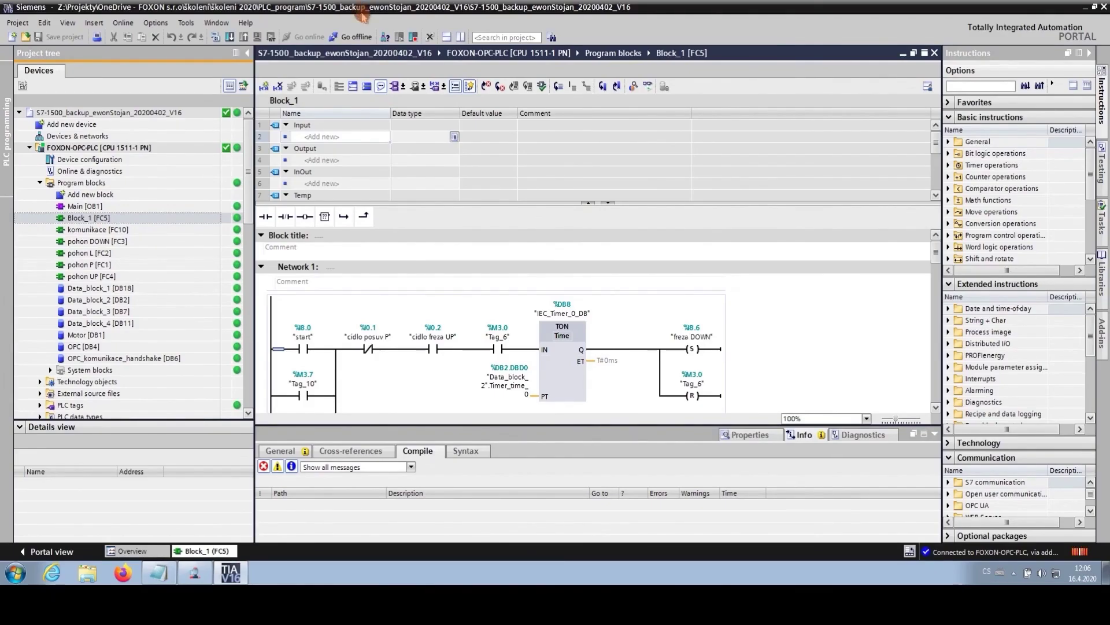
Step: Go offline from the PLC and close the project and TIA Portal
click(356, 37)
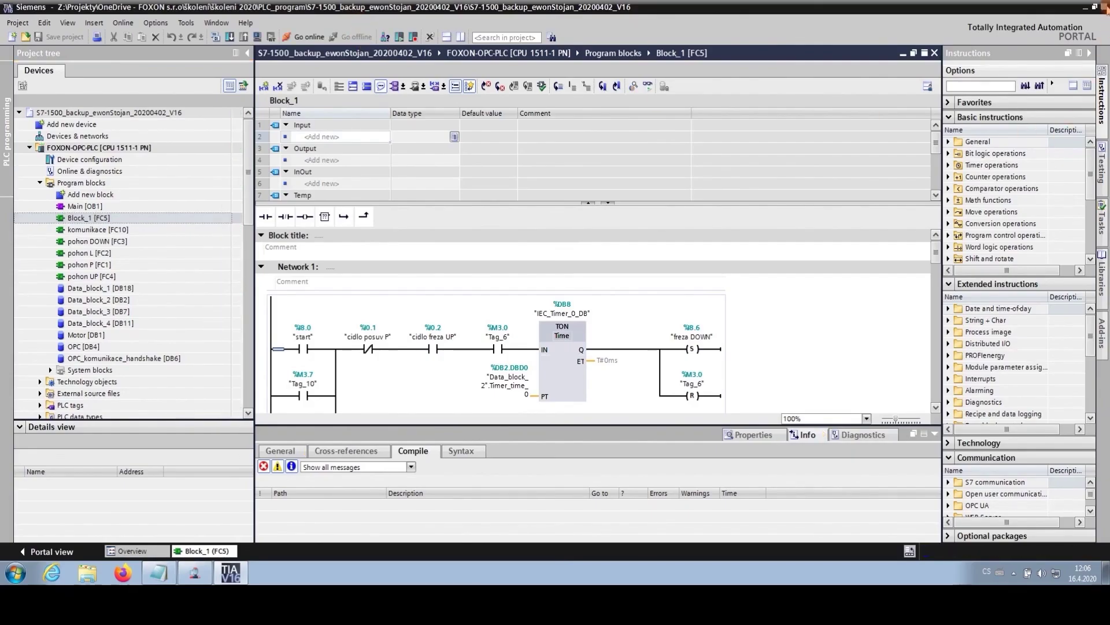
key(ctrl+w)
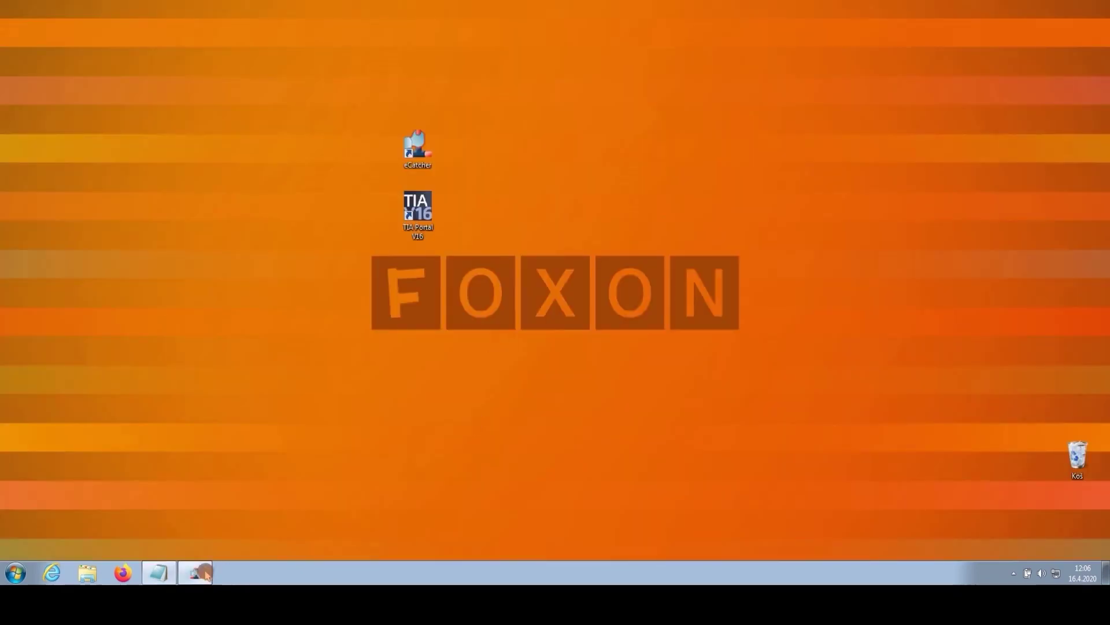
click(197, 573)
Step: Disconnect the Ewon FLEXY 205 under Active connection, then exit eCatcher
click(829, 137)
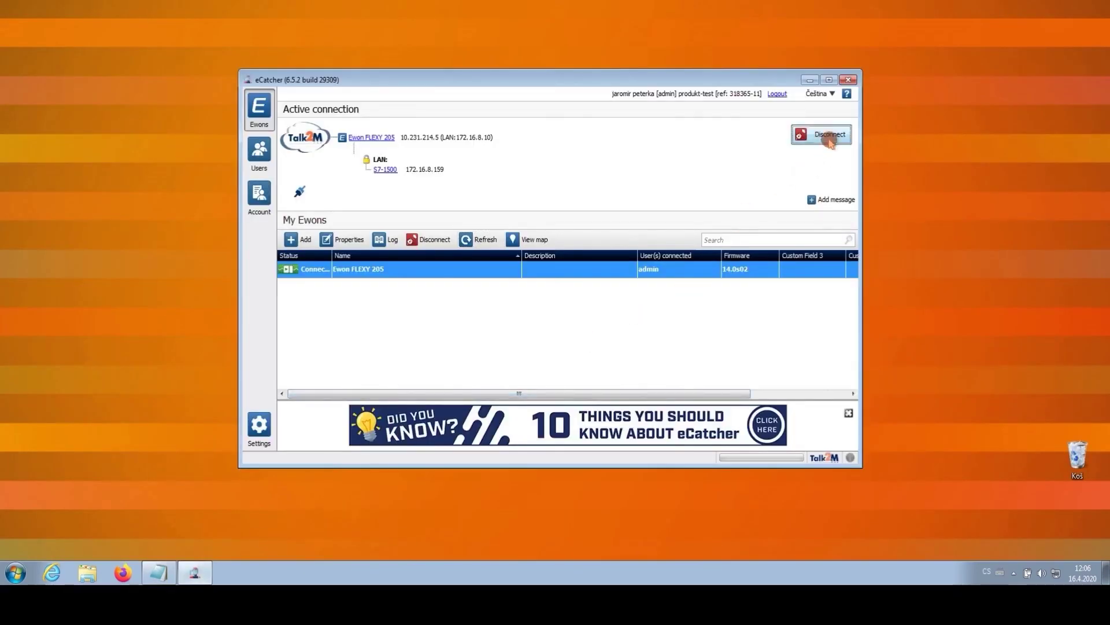
click(848, 79)
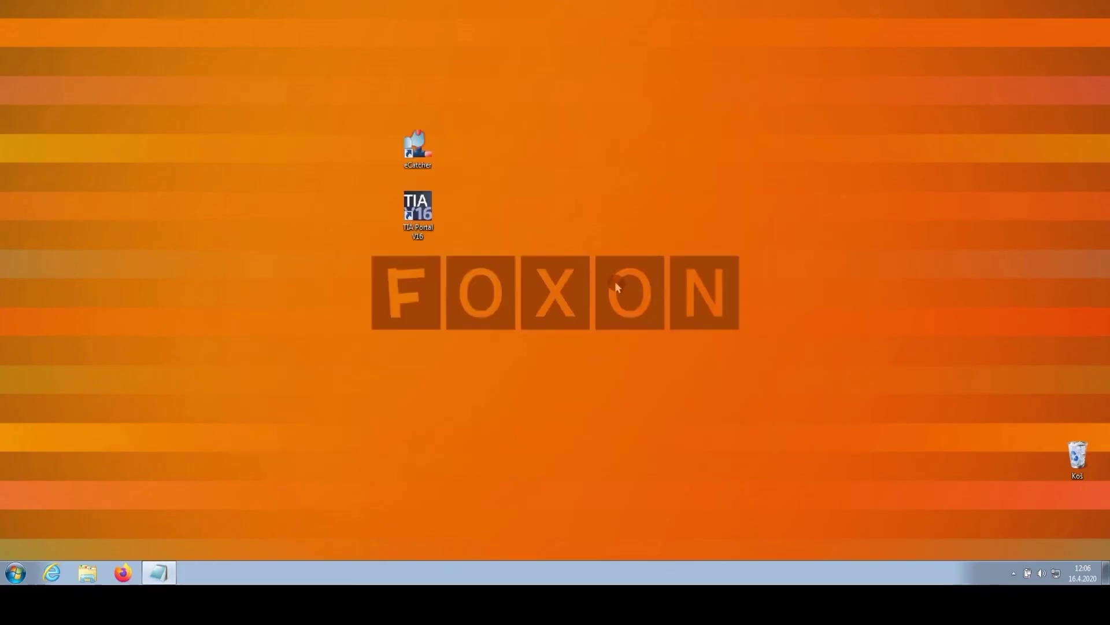